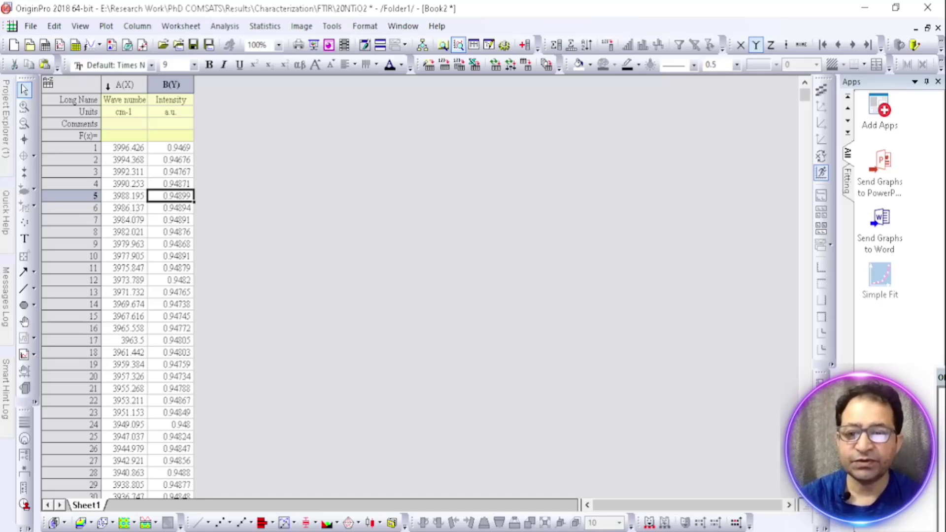
# - Plot the Intensity column against the Wave number column as a line graph
pyautogui.moveTo(126, 85); pyautogui.dragTo(152, 84)
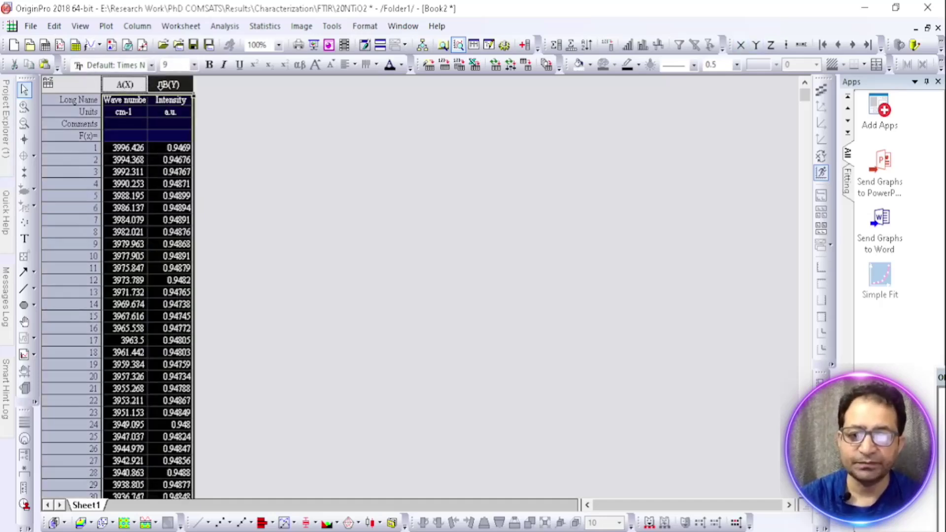
pyautogui.click(130, 188)
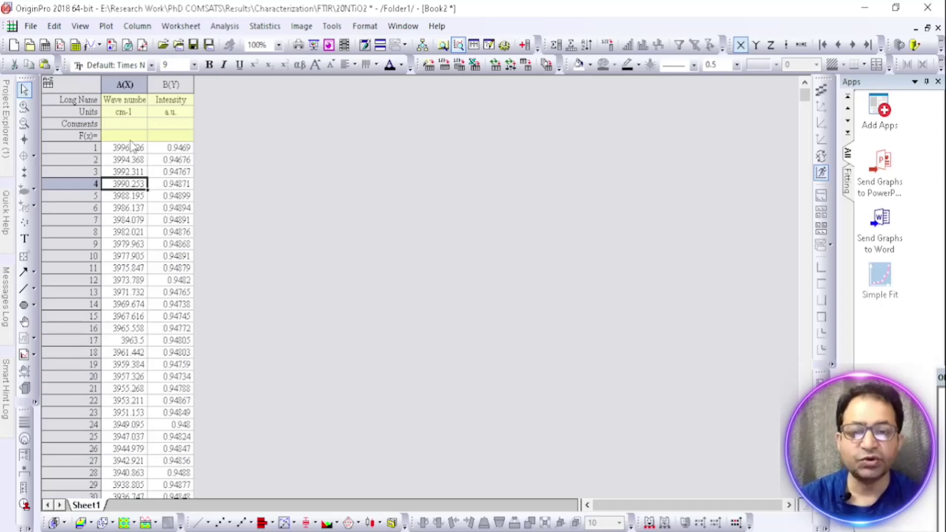
pyautogui.click(125, 84)
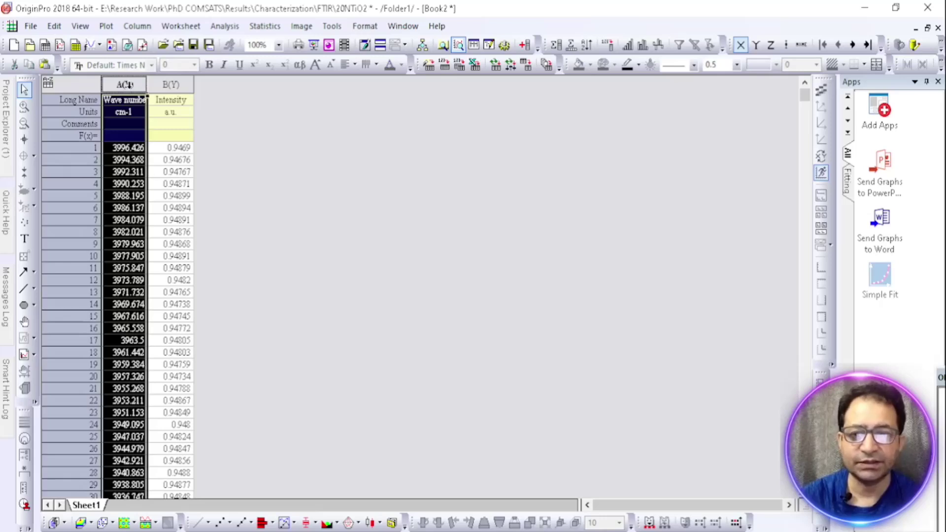
pyautogui.keyDown('shift'); pyautogui.click(165, 85); pyautogui.keyUp('shift')
pyautogui.moveTo(132, 84); pyautogui.dragTo(163, 86)
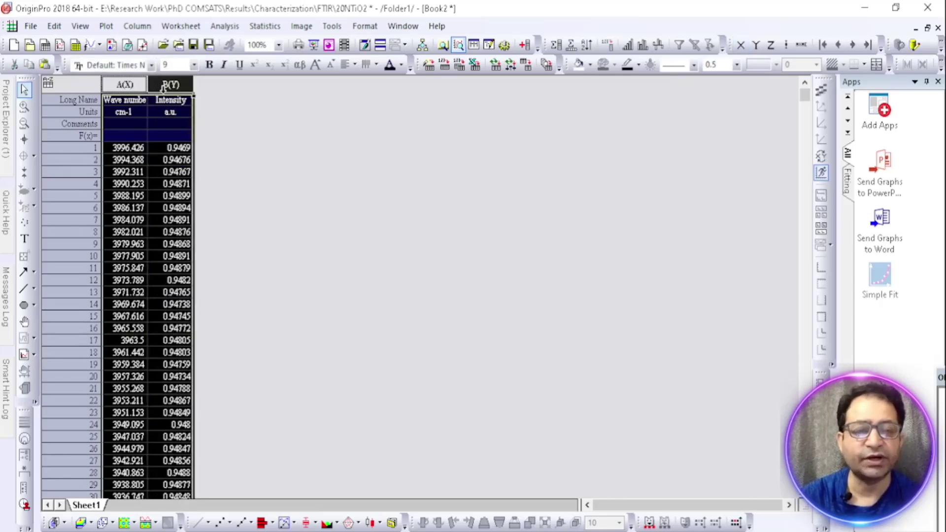
pyautogui.click(198, 524)
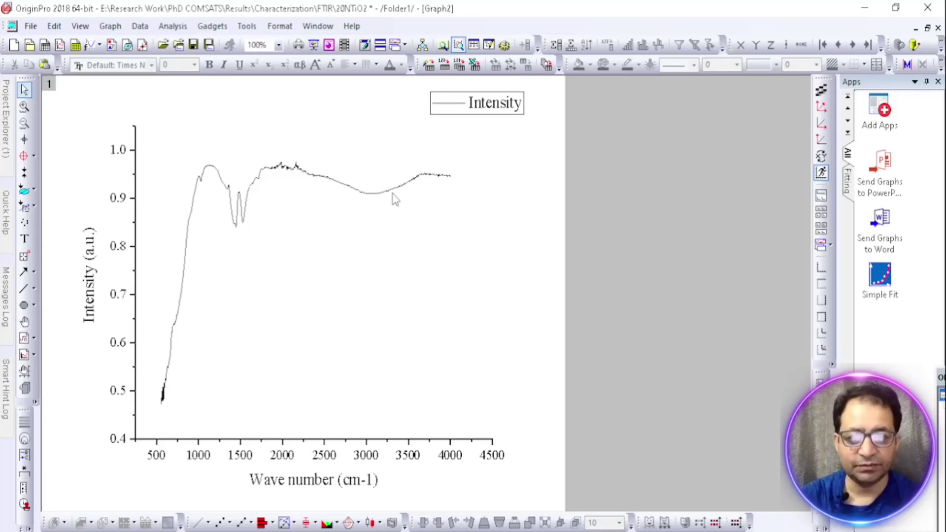
# - Open the Peak Analyzer dialog for the plotted Intensity curve
pyautogui.click(179, 318)
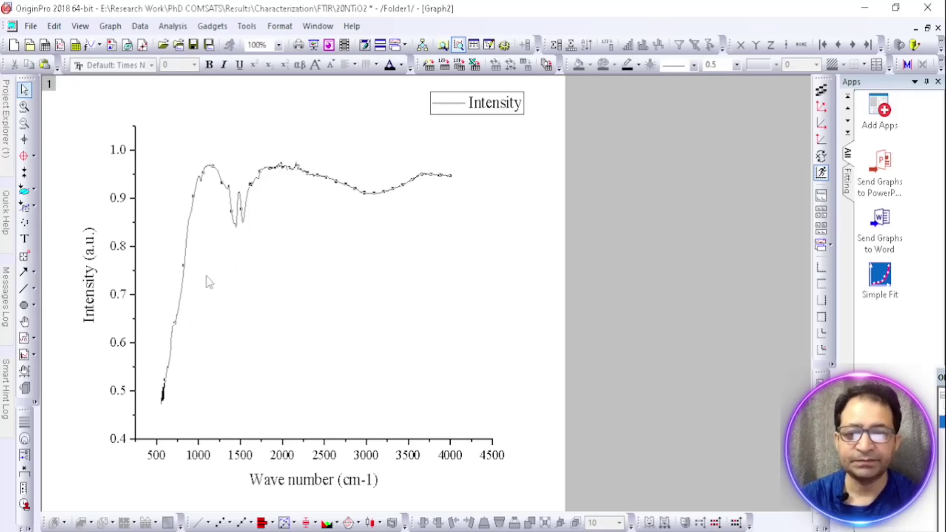
pyautogui.click(170, 27)
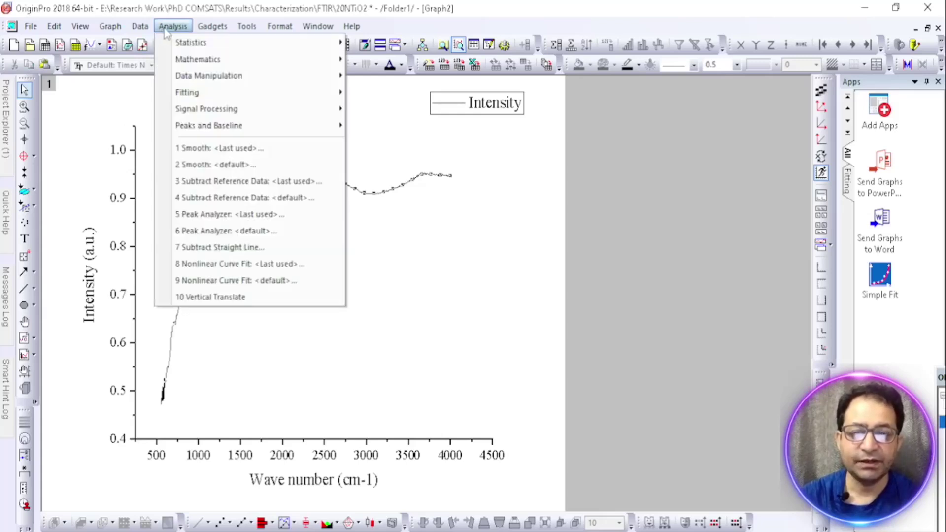
pyautogui.click(399, 185)
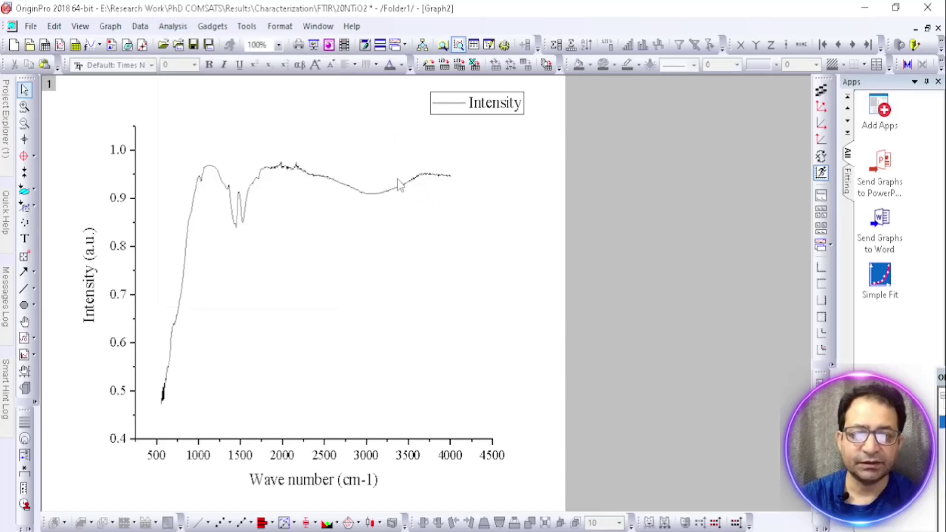
pyautogui.click(336, 184)
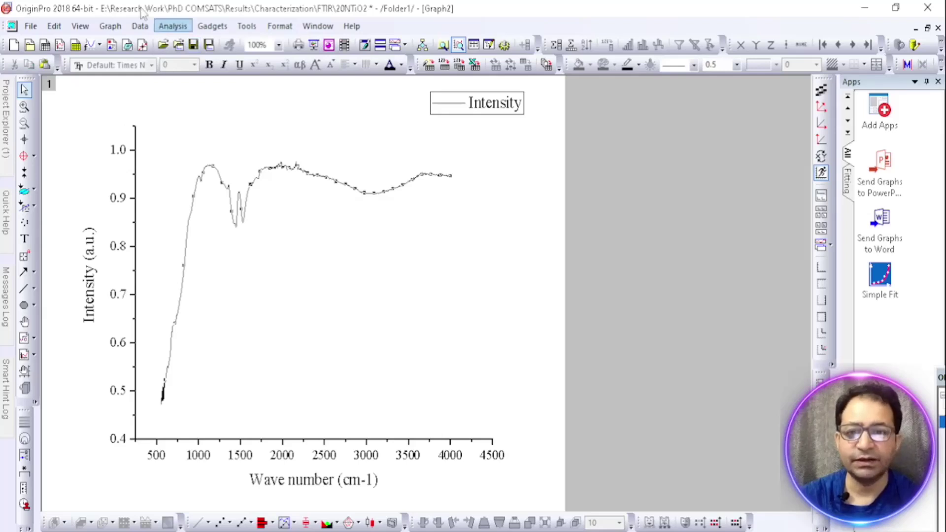
pyautogui.click(170, 28)
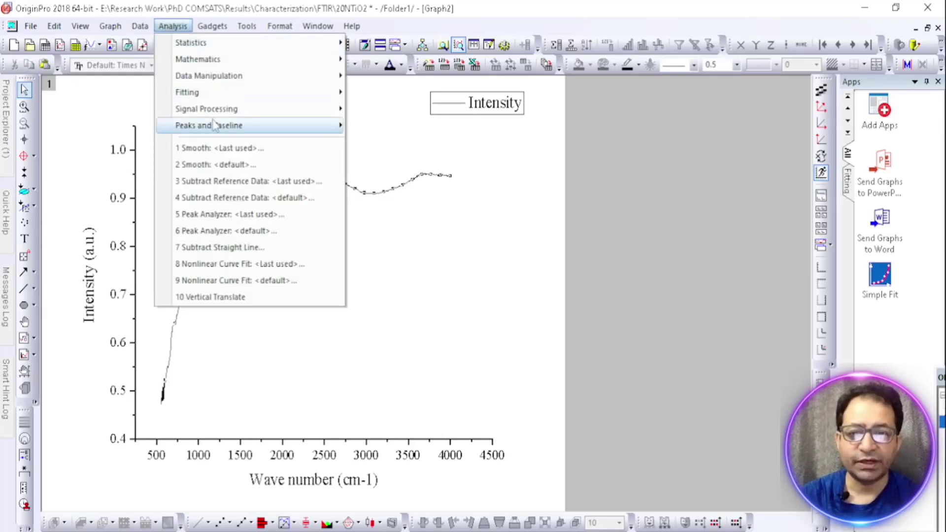
pyautogui.moveTo(215, 127)
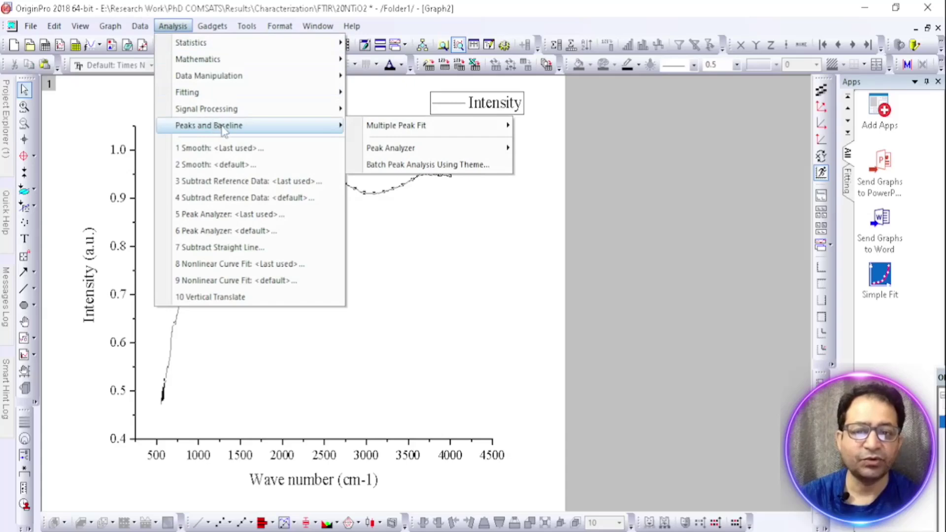
pyautogui.moveTo(391, 152)
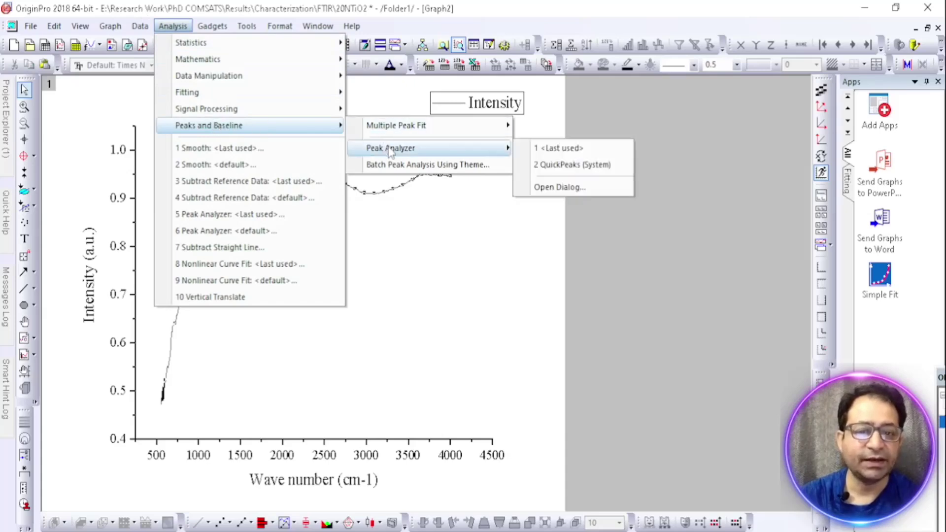
pyautogui.click(554, 186)
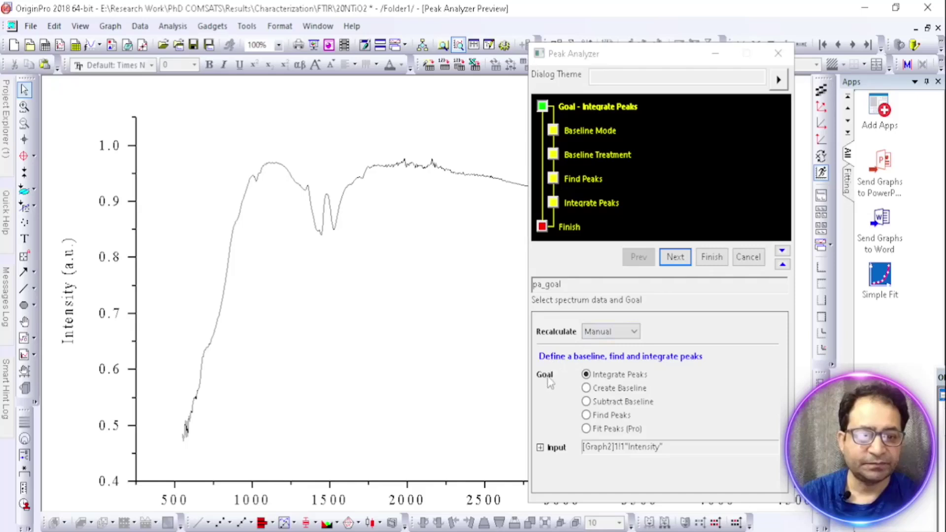
# - Set the analysis goal to Create Baseline and proceed through the User Defined baseline mode to the Create Baseline stage
pyautogui.click(587, 388)
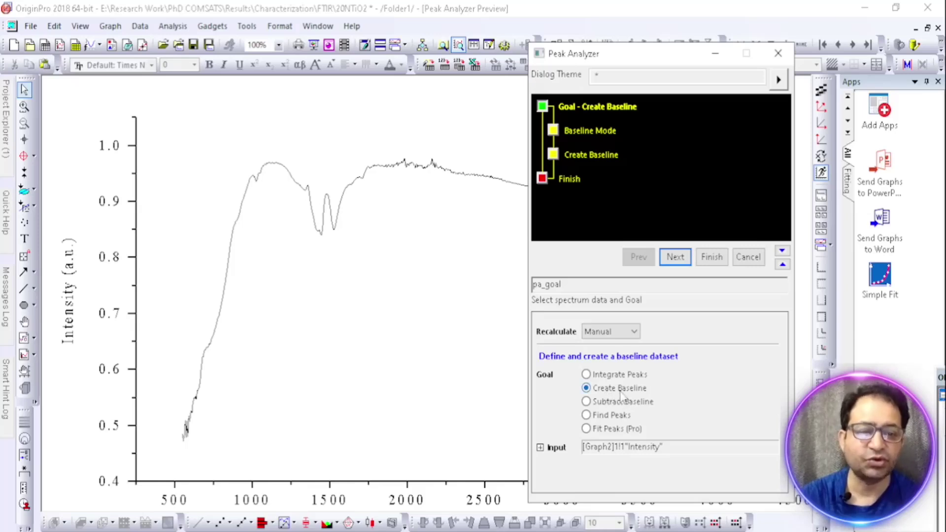
pyautogui.click(676, 257)
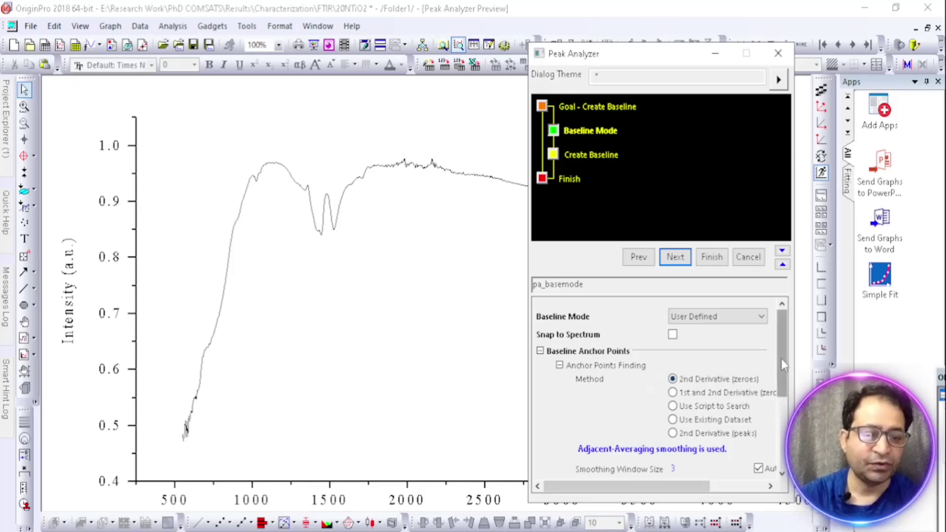
pyautogui.moveTo(783, 365); pyautogui.dragTo(783, 461)
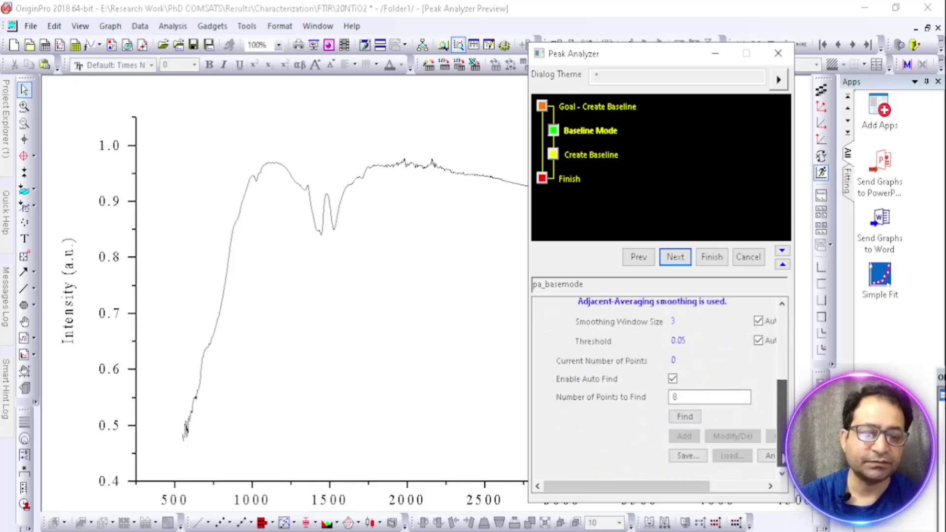
pyautogui.click(676, 257)
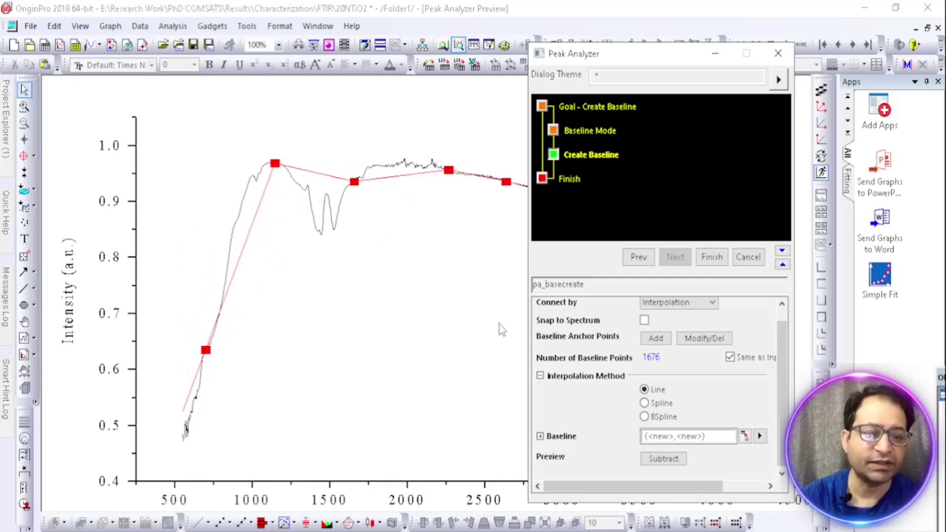
# - Add four baseline anchor points above the curve at about 880, 1440, 1970 and 3630 cm-1
pyautogui.click(656, 339)
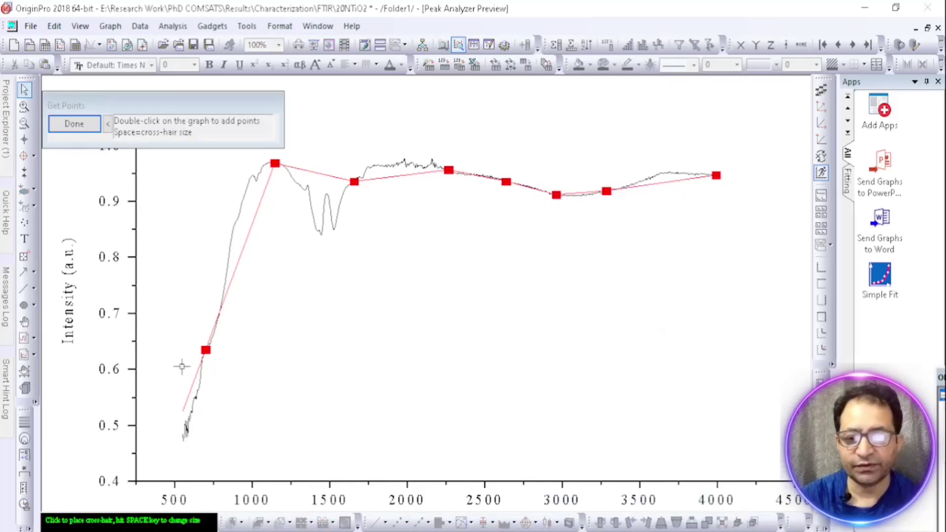
pyautogui.doubleClick(234, 176)
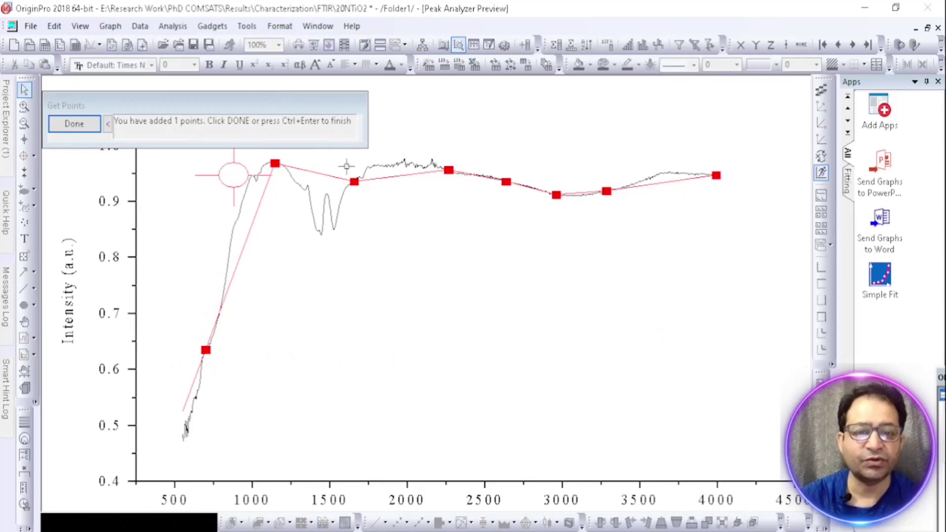
pyautogui.doubleClick(320, 164)
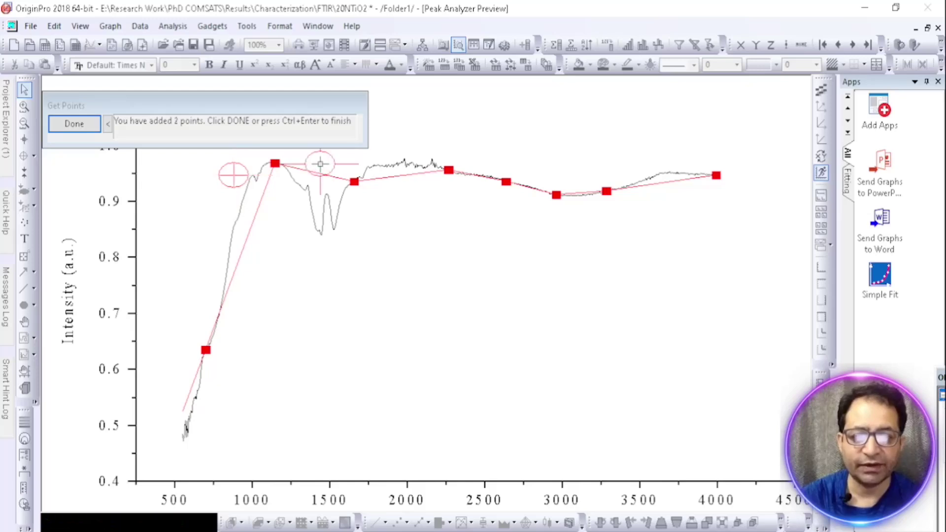
pyautogui.doubleClick(402, 146)
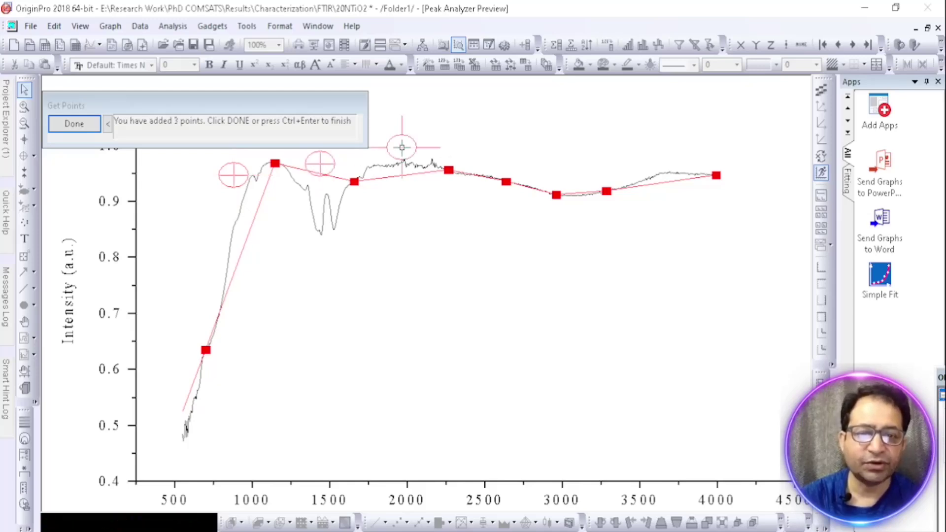
pyautogui.doubleClick(659, 156)
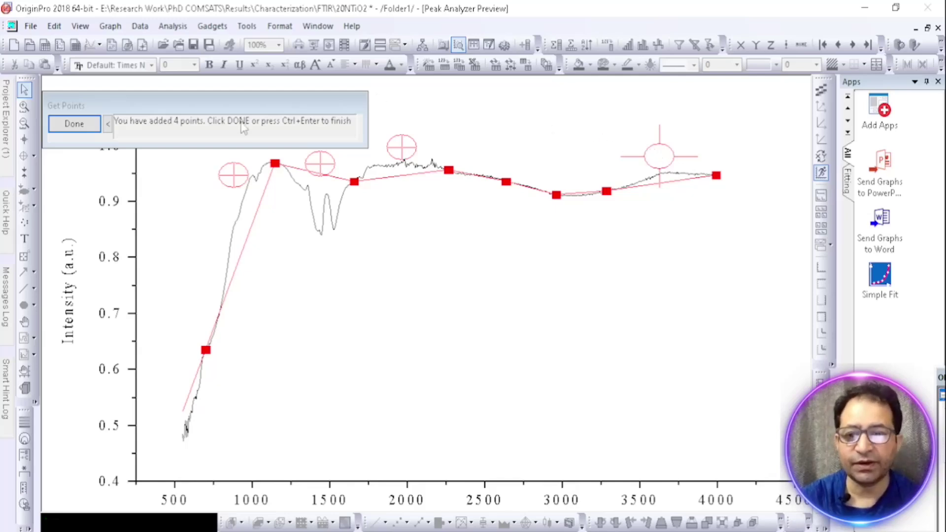
pyautogui.click(87, 129)
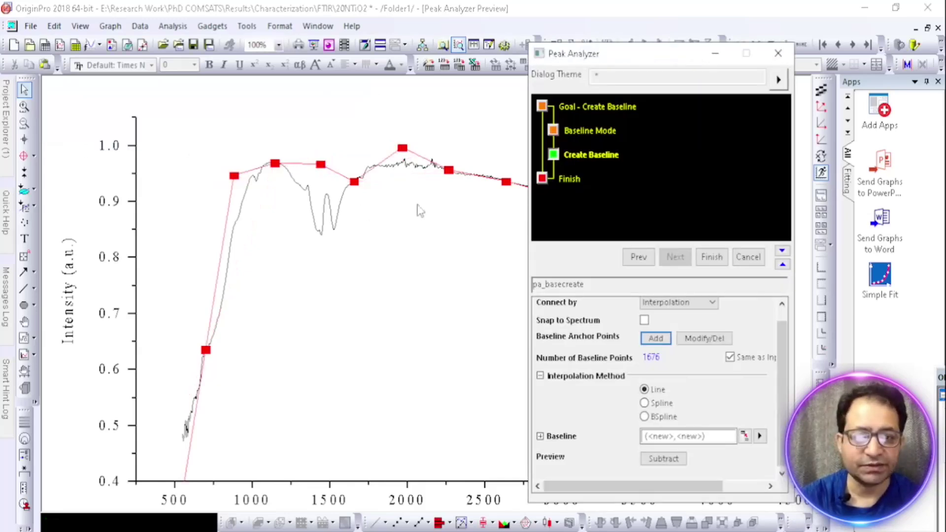
# - Move four baseline anchor points below 1700 cm-1 above the curve, to about (590, 0.60), (920, 0.96), (1125, 0.98) and (1630, 0.97)
pyautogui.click(703, 338)
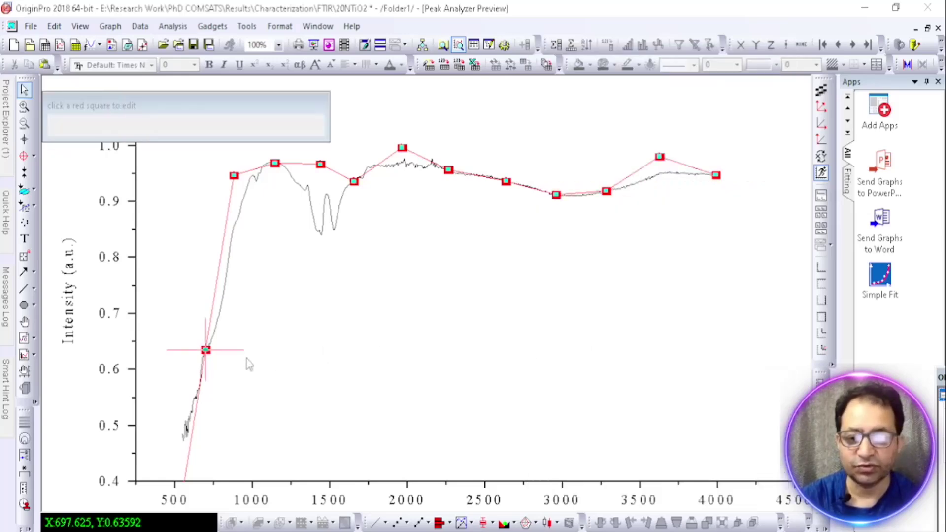
pyautogui.click(206, 350)
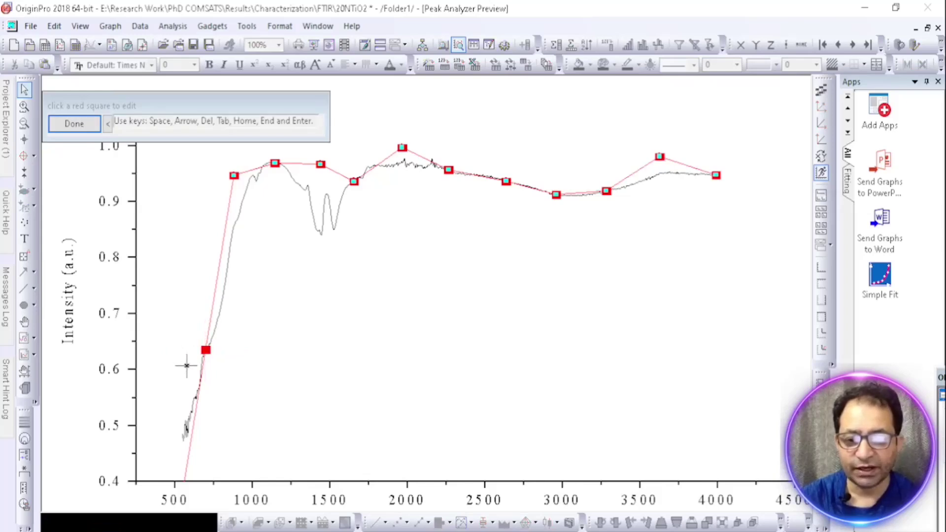
pyautogui.click(188, 369)
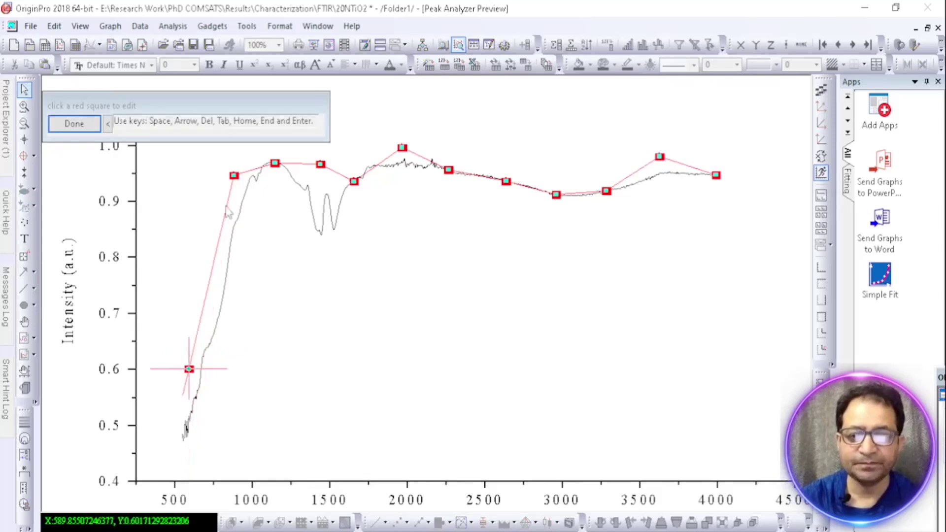
pyautogui.click(235, 175)
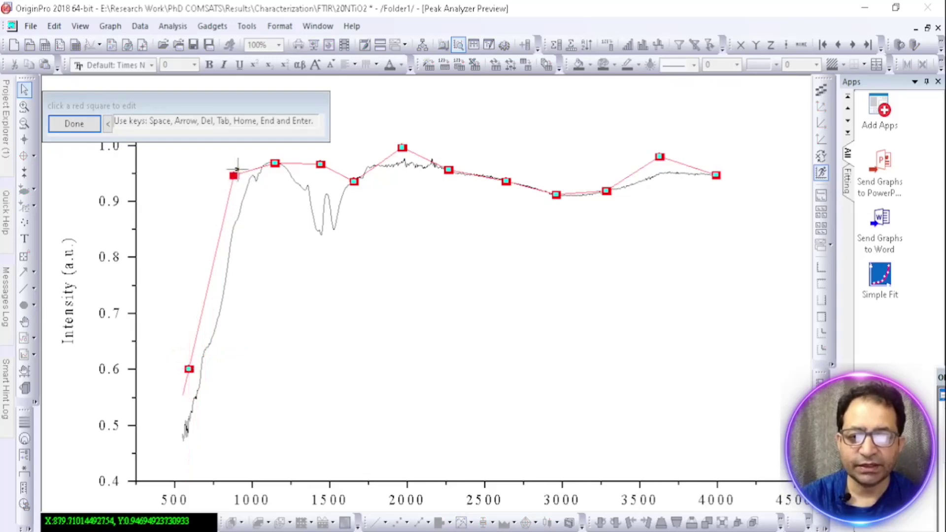
pyautogui.click(240, 168)
pyautogui.click(274, 164)
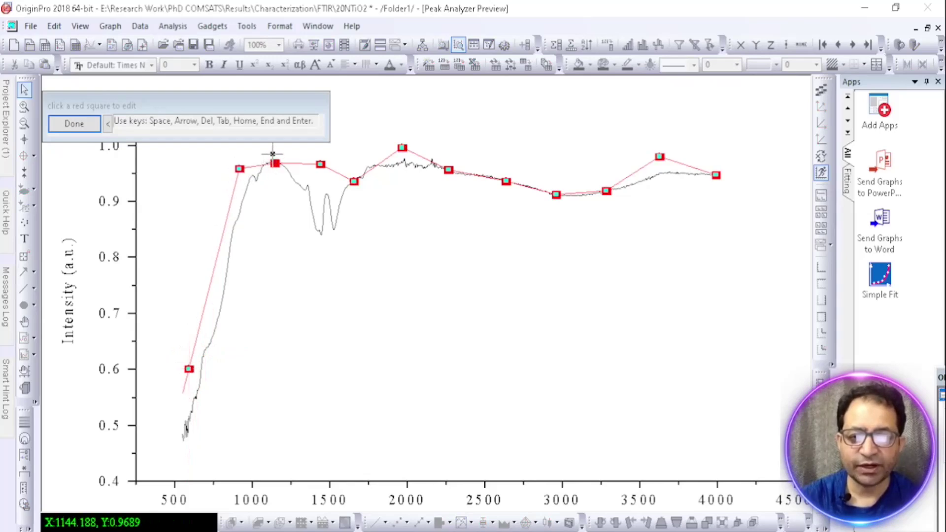
pyautogui.click(271, 155)
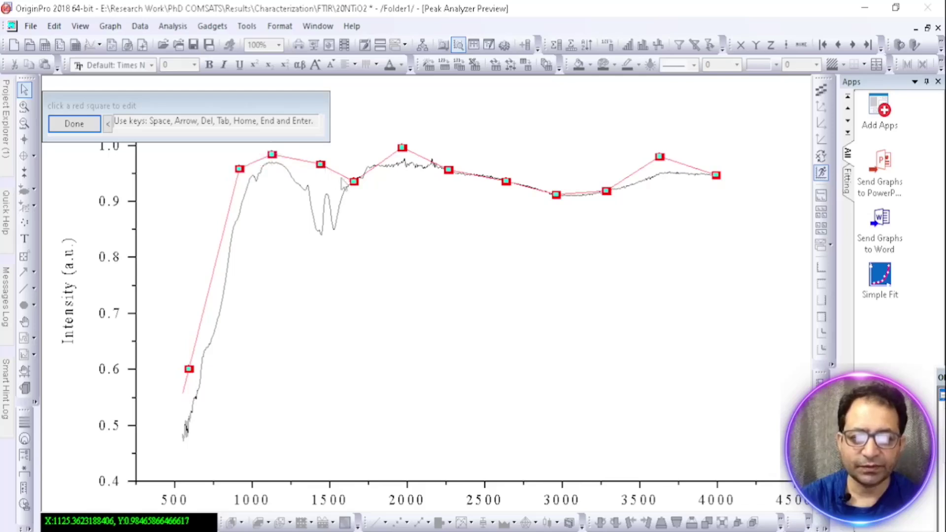
pyautogui.click(354, 182)
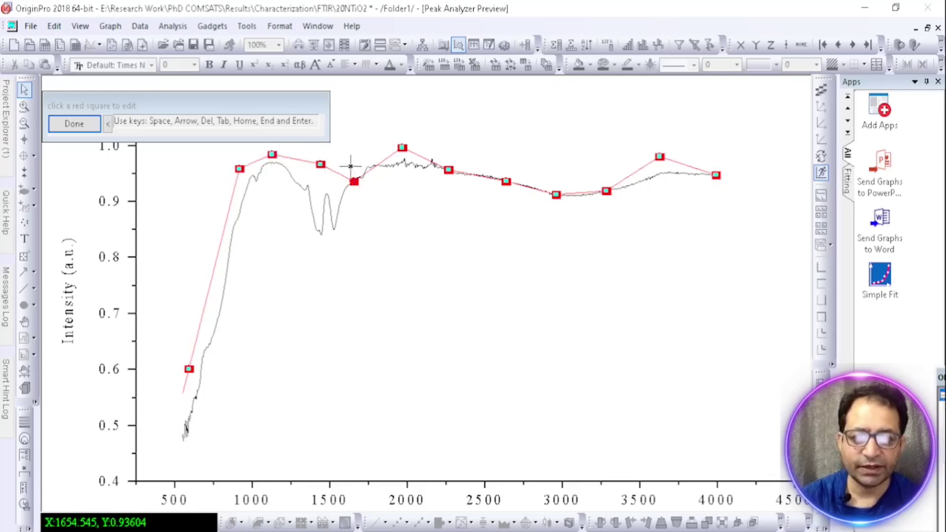
pyautogui.click(350, 164)
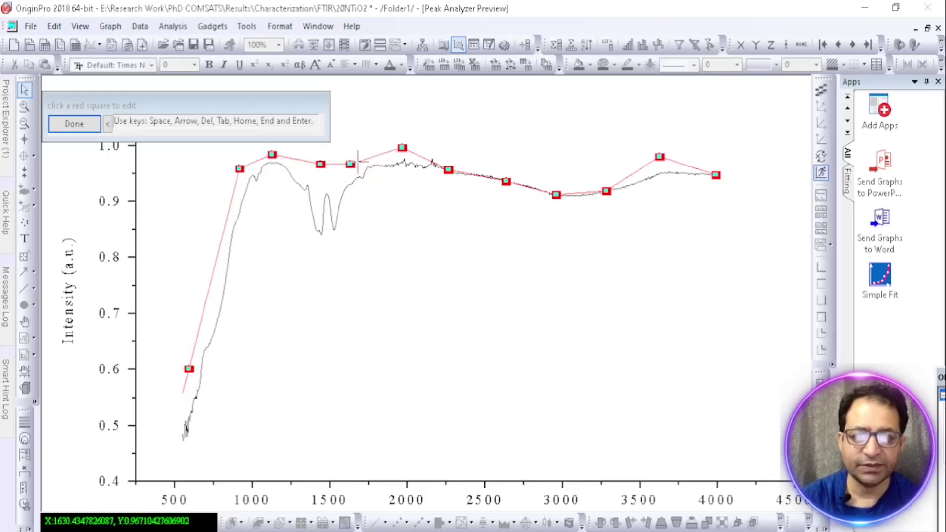
# - Move the baseline anchor points near 2270, 2640 and 2960 cm-1 above the curve, to about (2230, 0.98), (2650, 0.96) and (2950, 0.95)
pyautogui.click(449, 170)
pyautogui.click(443, 156)
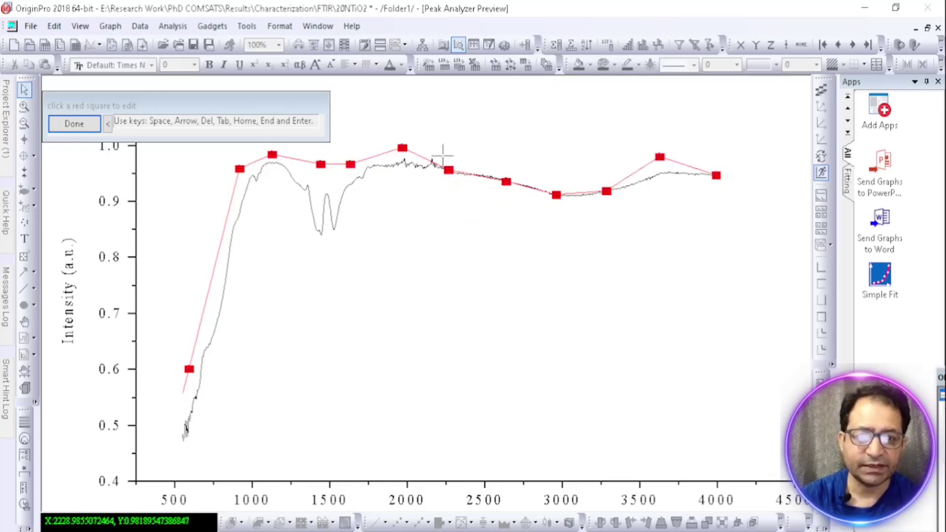
pyautogui.click(507, 181)
pyautogui.click(508, 169)
pyautogui.click(556, 195)
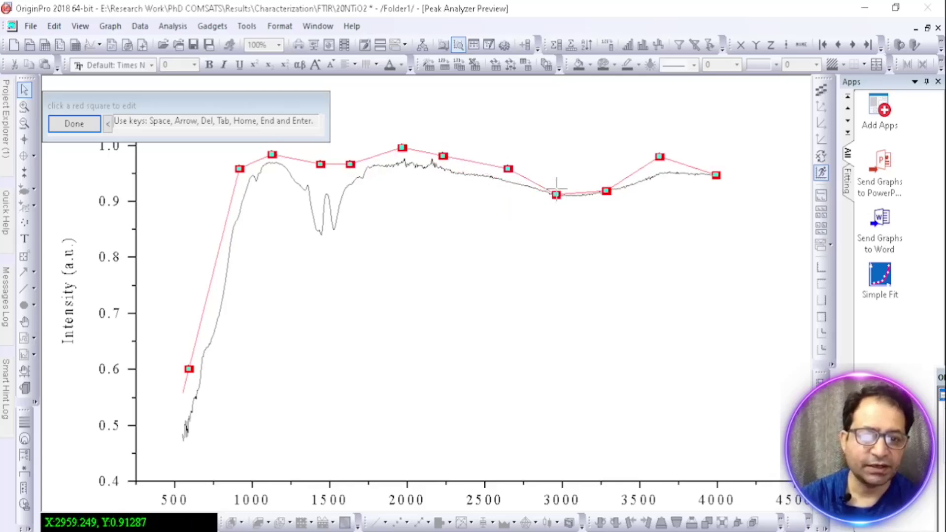
pyautogui.click(556, 171)
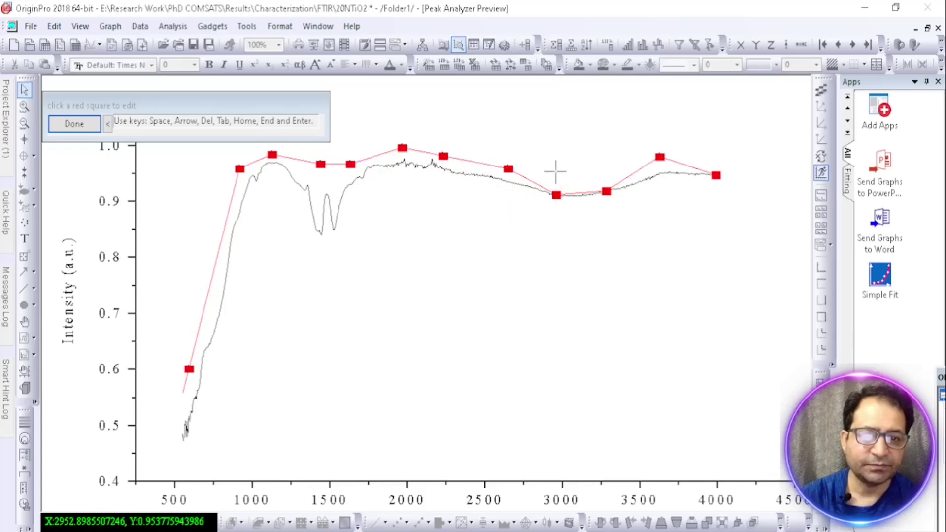
# - Move the anchor points near 3290 and 4000 cm-1 to about (3270, 0.97) and (3990, 0.97), and fine-tune the middle one to about (2640, 0.964)
pyautogui.click(607, 191)
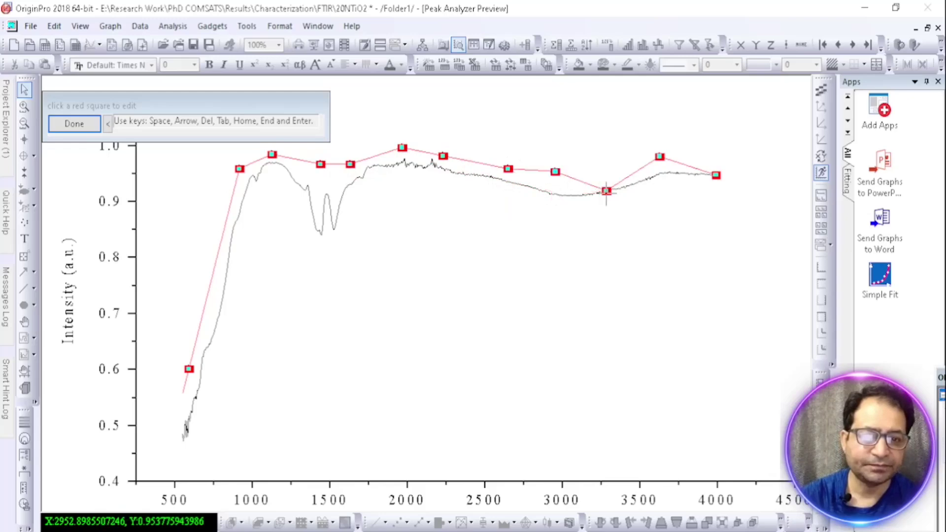
pyautogui.click(605, 163)
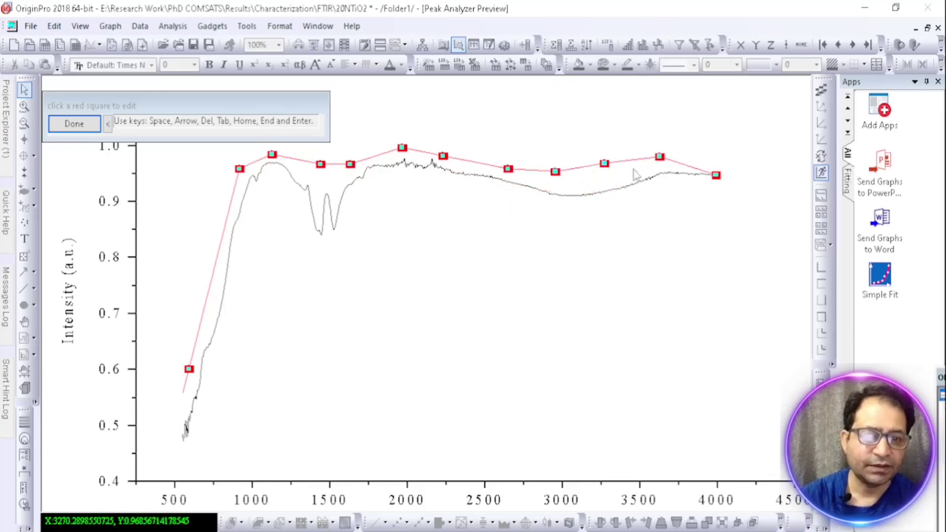
pyautogui.click(716, 175)
pyautogui.click(715, 164)
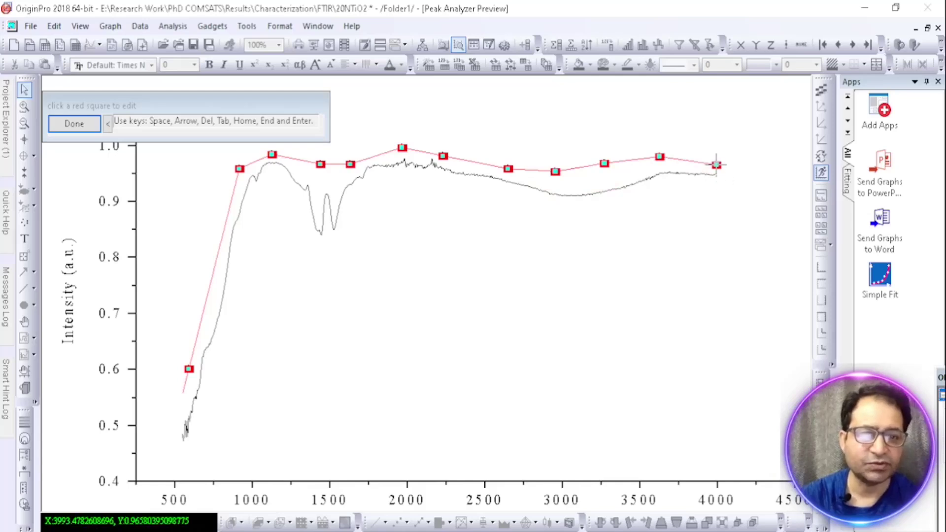
pyautogui.click(508, 168)
pyautogui.click(505, 165)
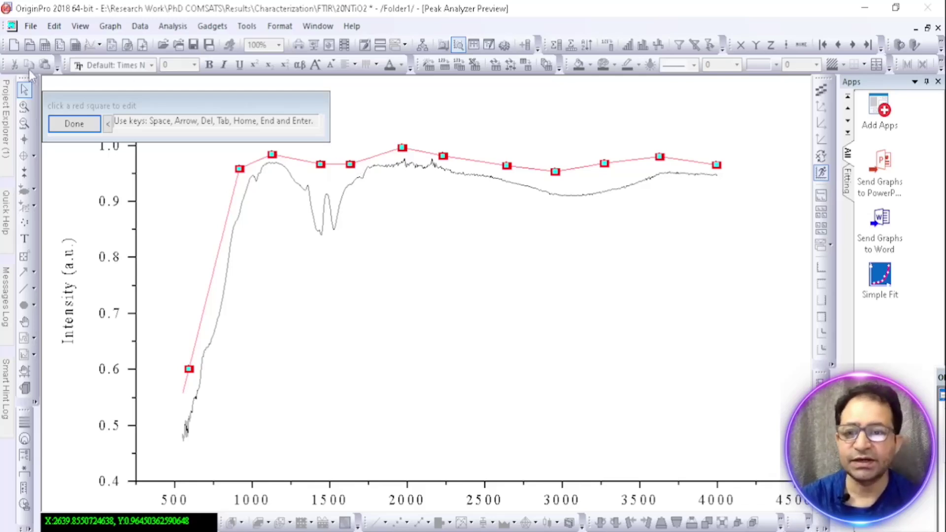
pyautogui.click(74, 121)
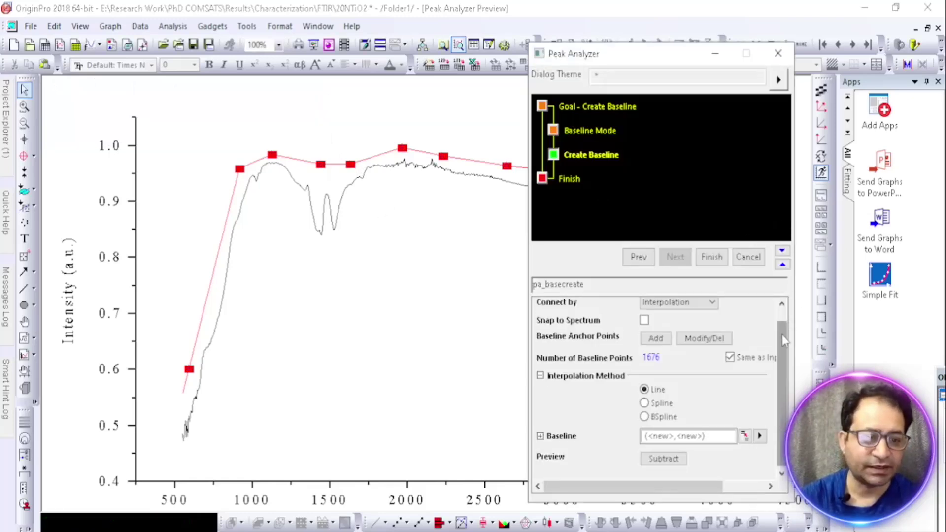
# - Preview the spectrum with the baseline subtracted, clear the view of the whole curve, and switch the preview back off
pyautogui.click(669, 460)
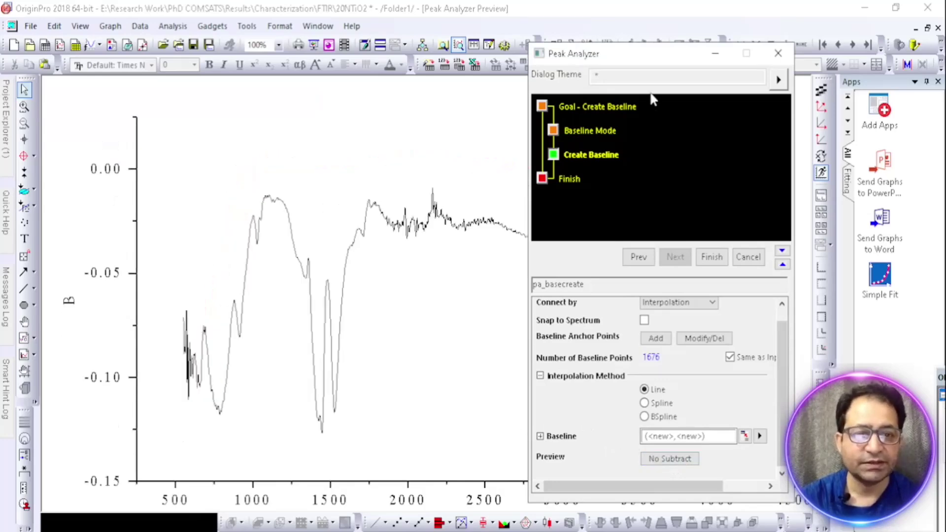
pyautogui.moveTo(646, 55); pyautogui.dragTo(730, 305)
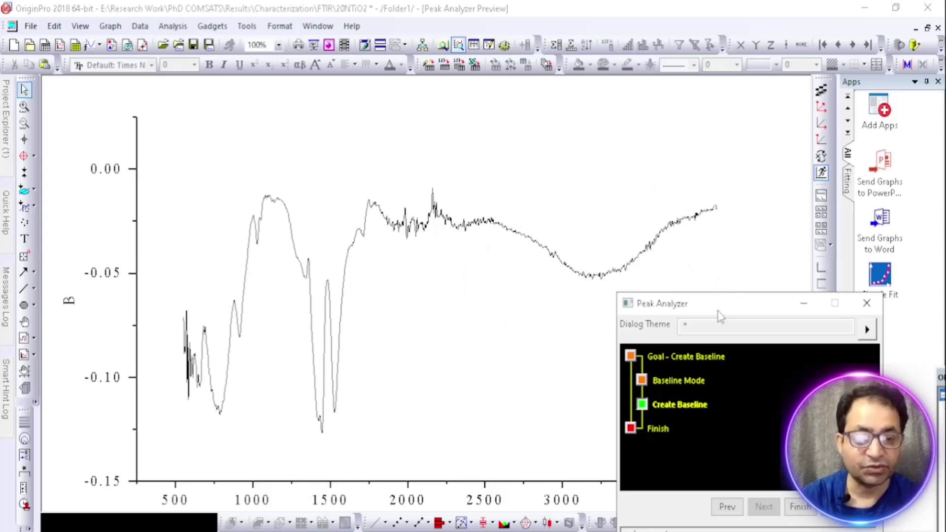
pyautogui.moveTo(718, 317); pyautogui.dragTo(714, 128)
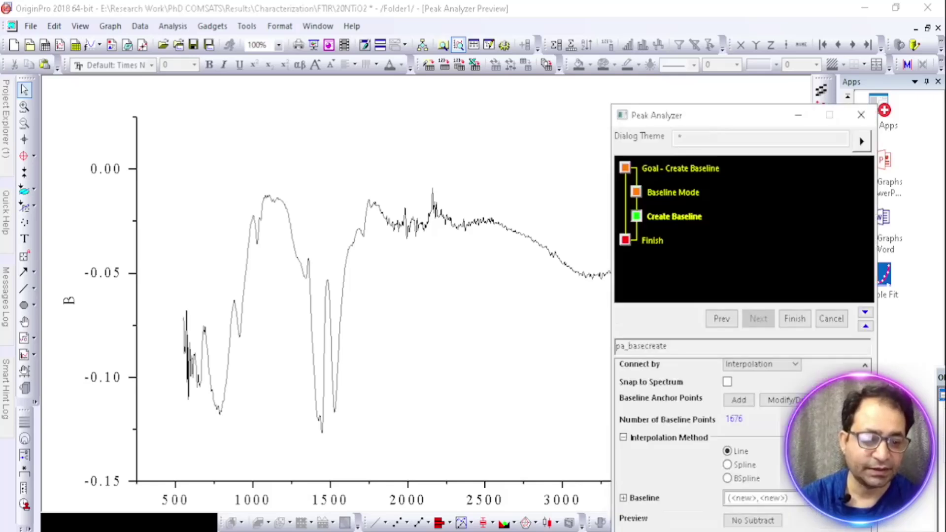
pyautogui.click(744, 524)
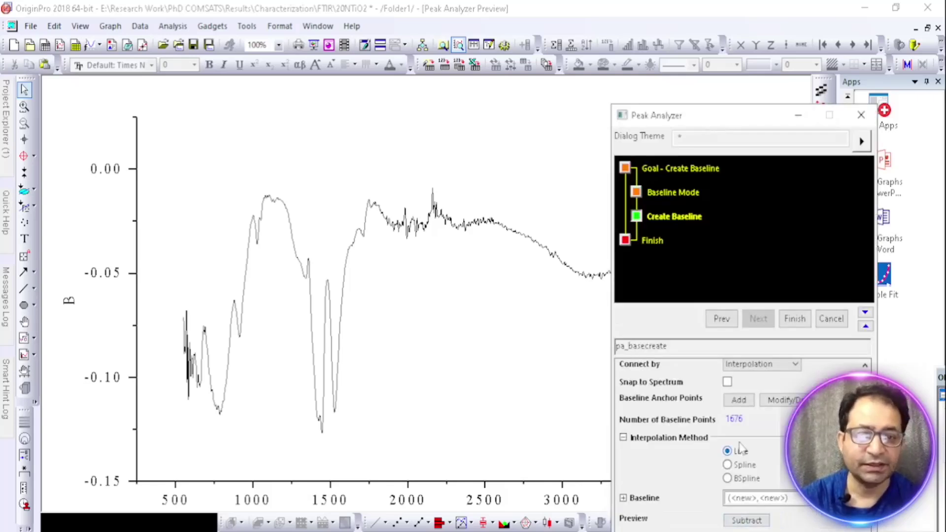
# - Lower the two baseline anchor points over the dip near 3000 cm-1 to about (2943, 0.93) and (3309, 0.94)
pyautogui.click(784, 400)
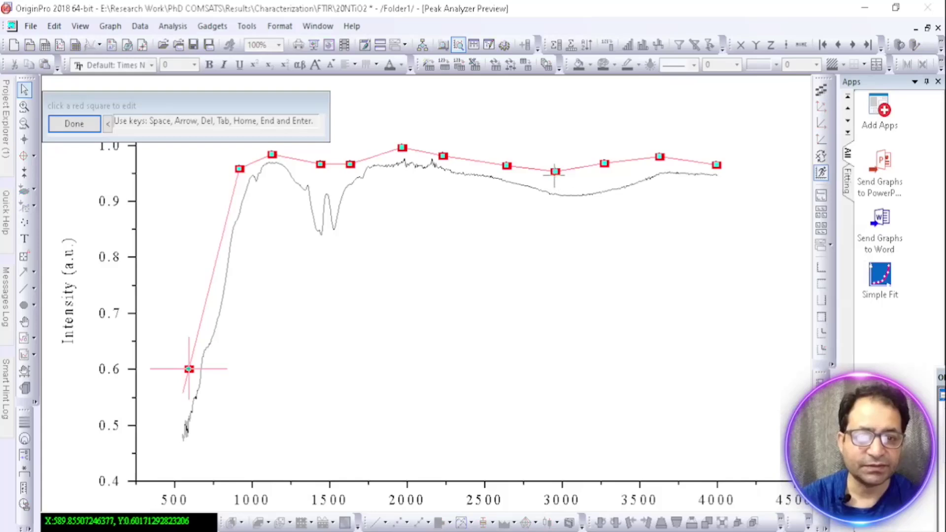
pyautogui.moveTo(555, 171); pyautogui.dragTo(554, 184)
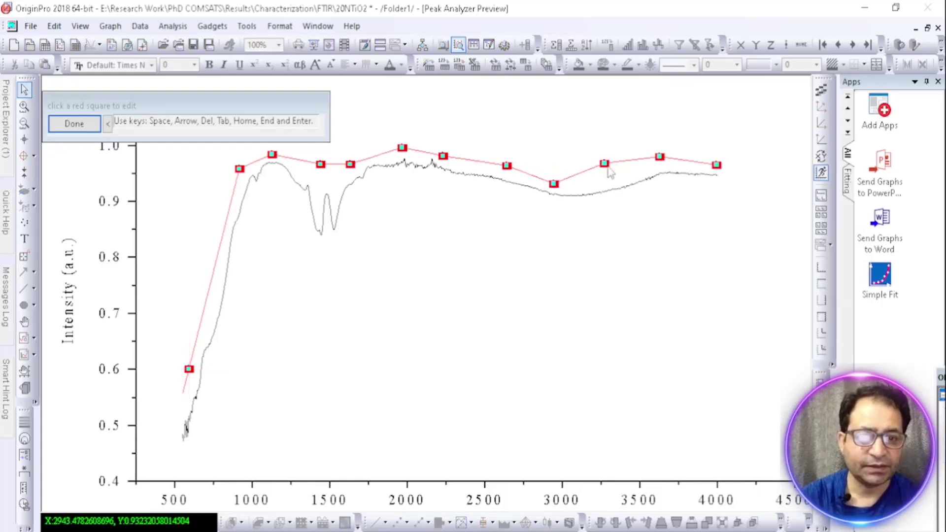
pyautogui.moveTo(605, 164); pyautogui.dragTo(610, 181)
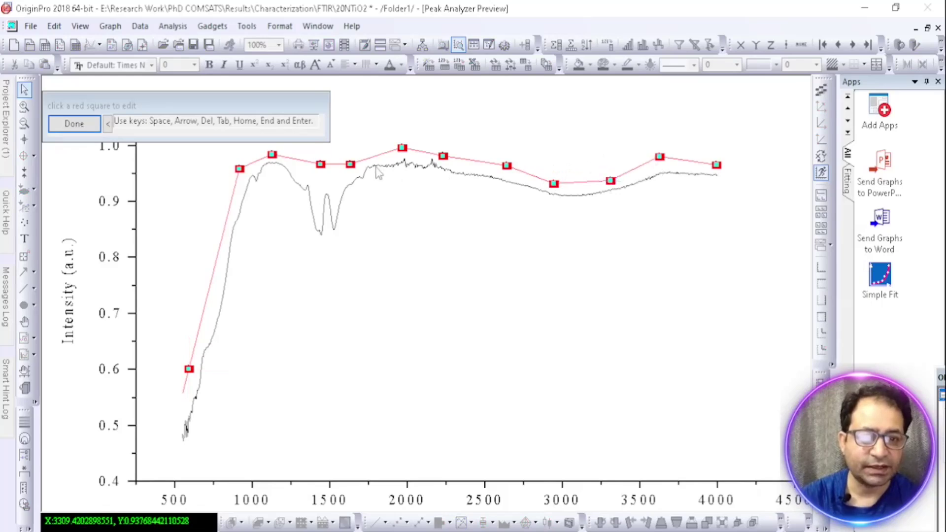
pyautogui.click(74, 124)
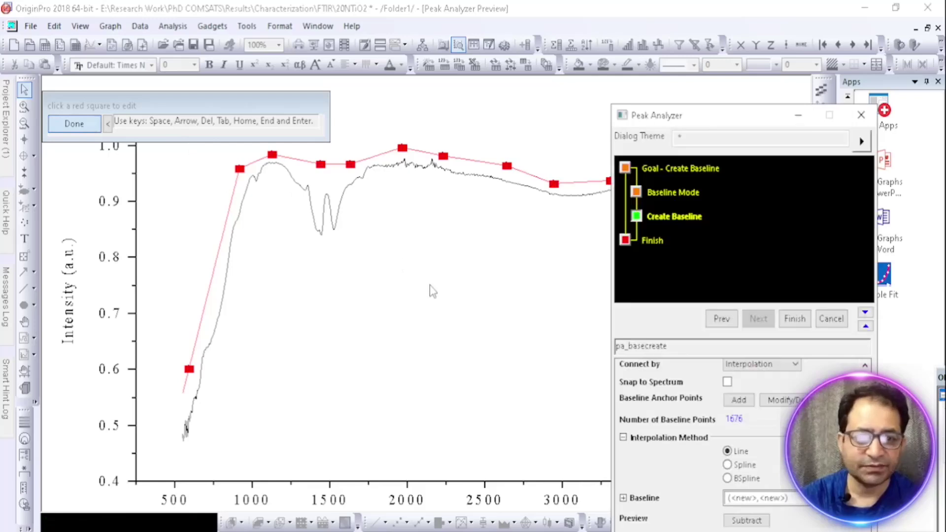
# - Preview the subtraction with the adjusted anchor points, inspect the curve up to 4000 cm-1, and return to the unsubtracted view
pyautogui.click(746, 520)
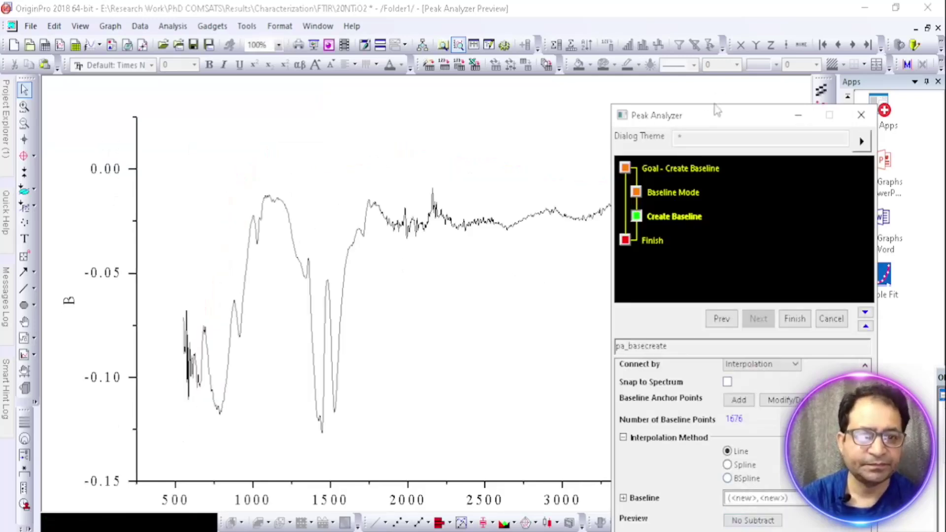
pyautogui.moveTo(715, 117); pyautogui.dragTo(569, 324)
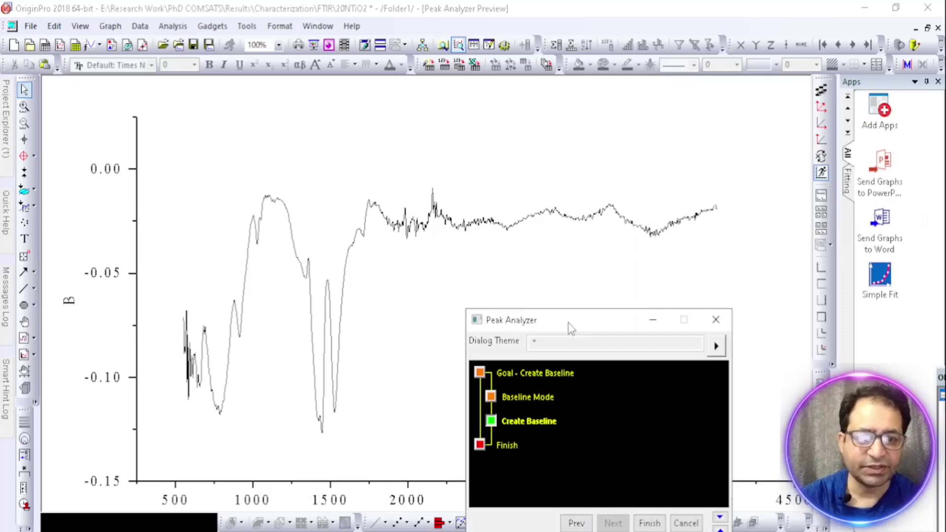
pyautogui.moveTo(570, 327); pyautogui.dragTo(261, 58)
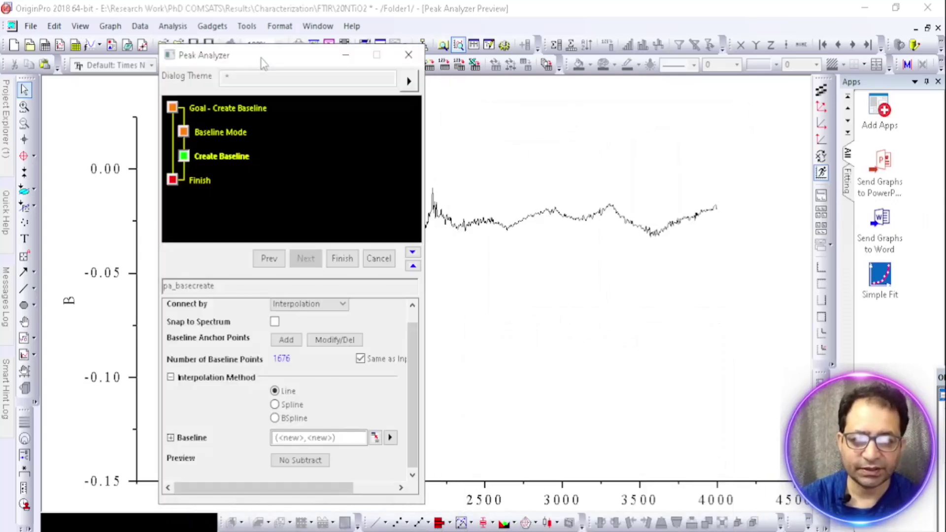
pyautogui.click(292, 461)
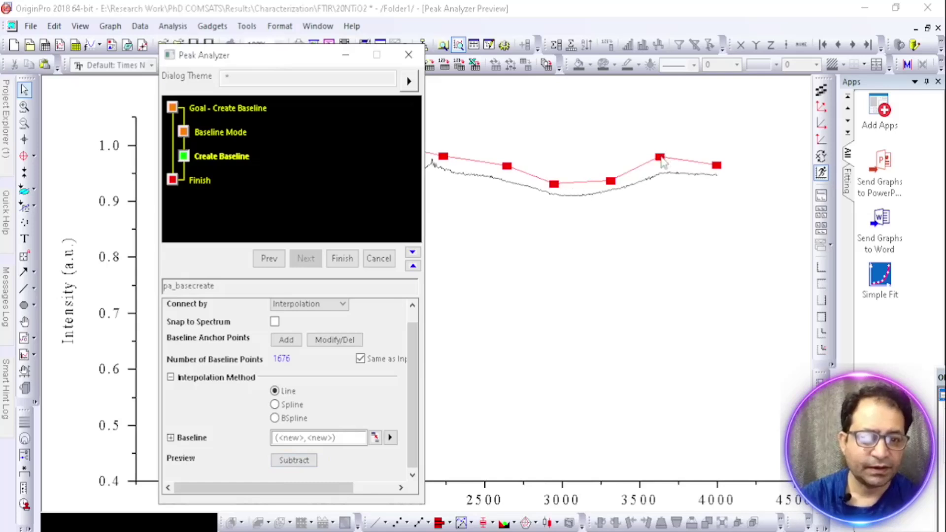
# - Lower the anchor points near 3630 and 2640 cm-1 closer to the curve, to about (3622, 0.963) and (2640, 0.958)
pyautogui.click(312, 340)
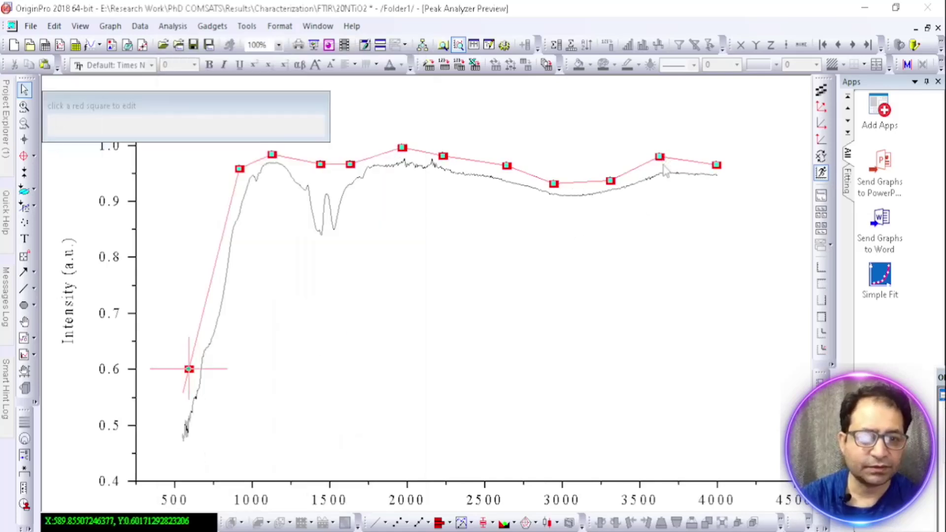
pyautogui.moveTo(659, 156); pyautogui.dragTo(659, 167)
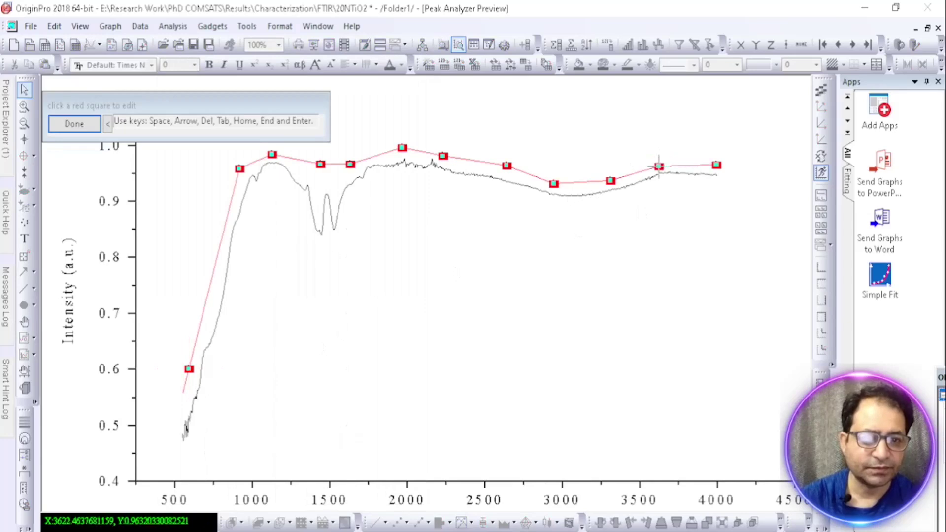
pyautogui.click(506, 166)
pyautogui.moveTo(506, 165); pyautogui.dragTo(507, 169)
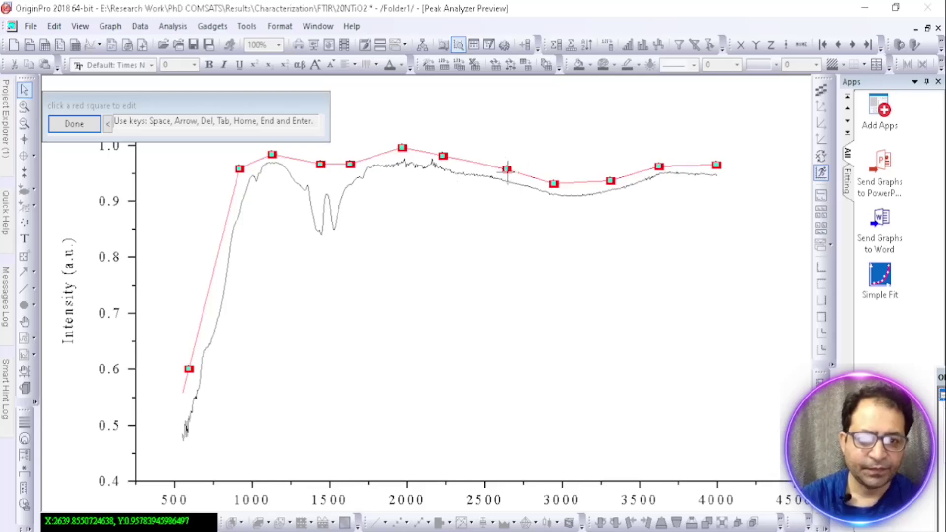
pyautogui.click(72, 127)
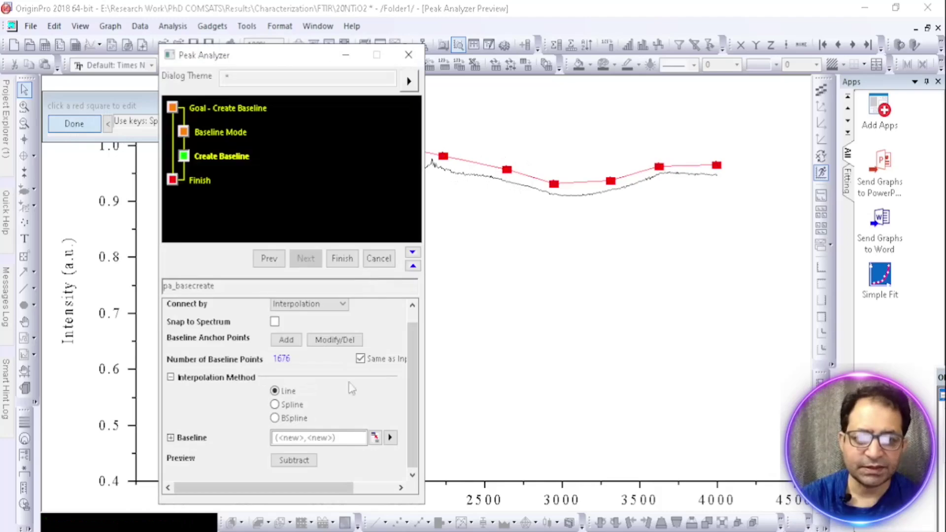
# - Check the subtraction preview across the full range and finish the Peak Analyzer to create the baseline
pyautogui.click(288, 463)
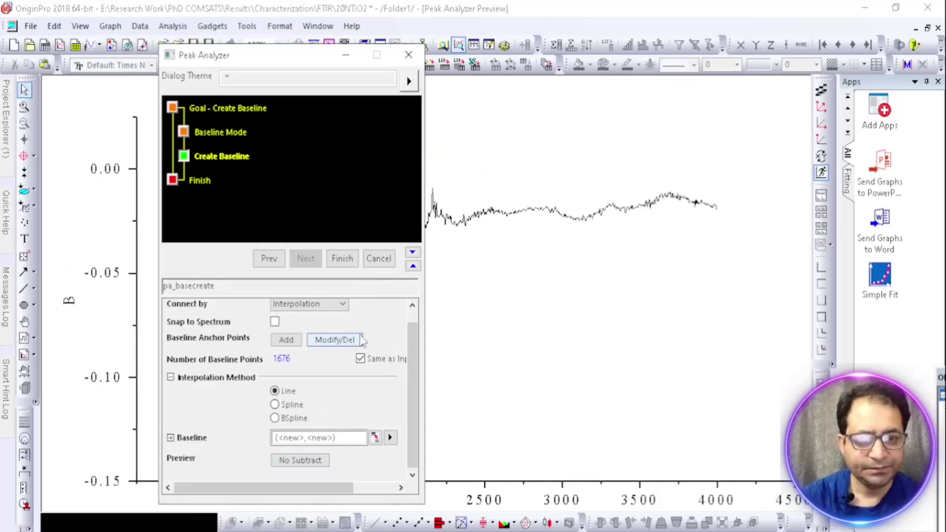
pyautogui.click(335, 340)
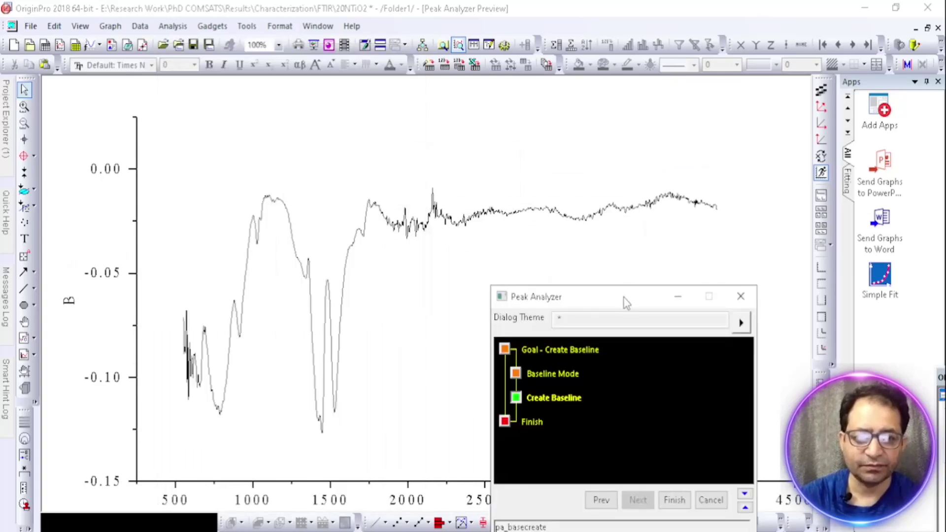
pyautogui.moveTo(626, 302); pyautogui.dragTo(390, 121)
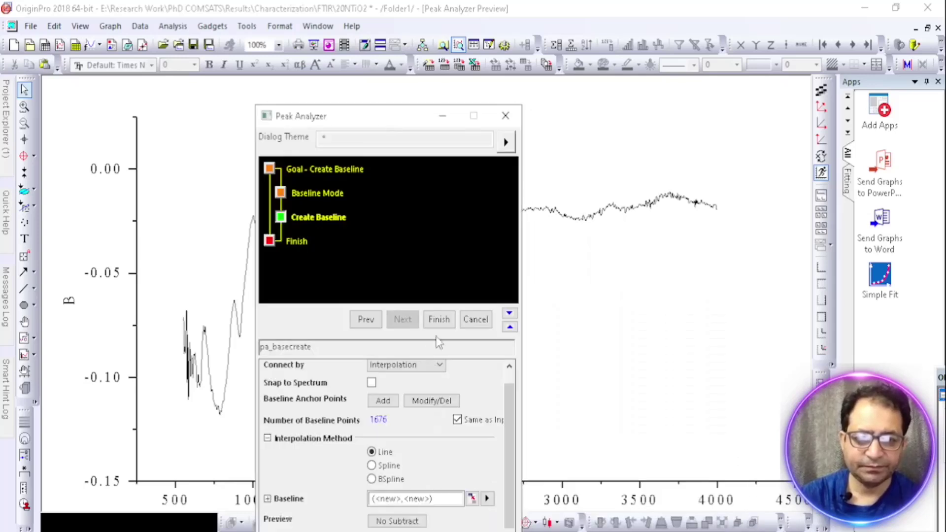
pyautogui.click(442, 321)
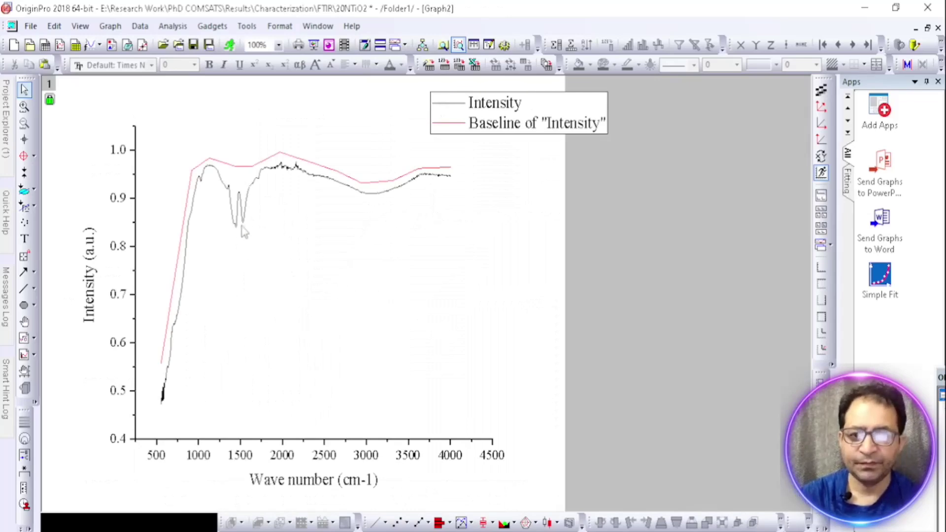
# - Subtract the plot "Baseline of Intensity" from the Intensity curve with Subtract Reference Data, keeping the output in the input columns
pyautogui.click(168, 29)
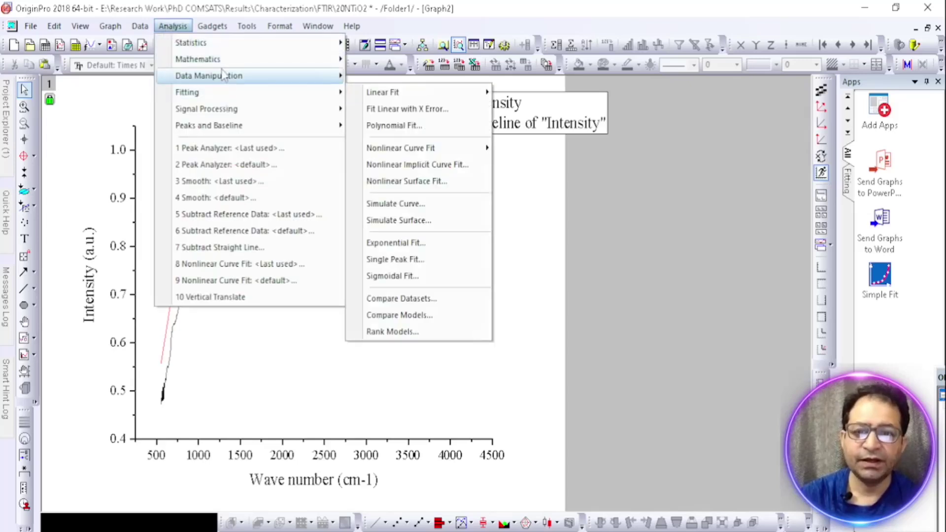
pyautogui.moveTo(225, 76)
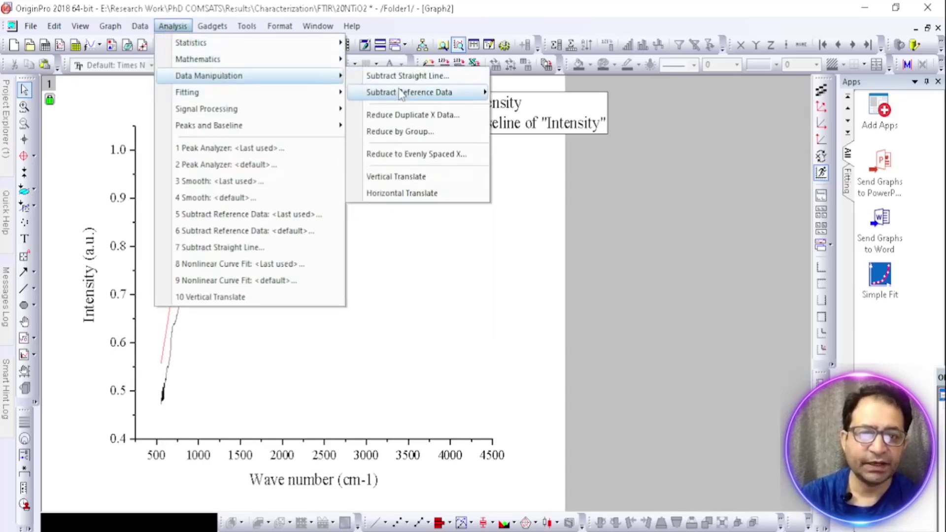
pyautogui.moveTo(400, 94)
pyautogui.click(531, 113)
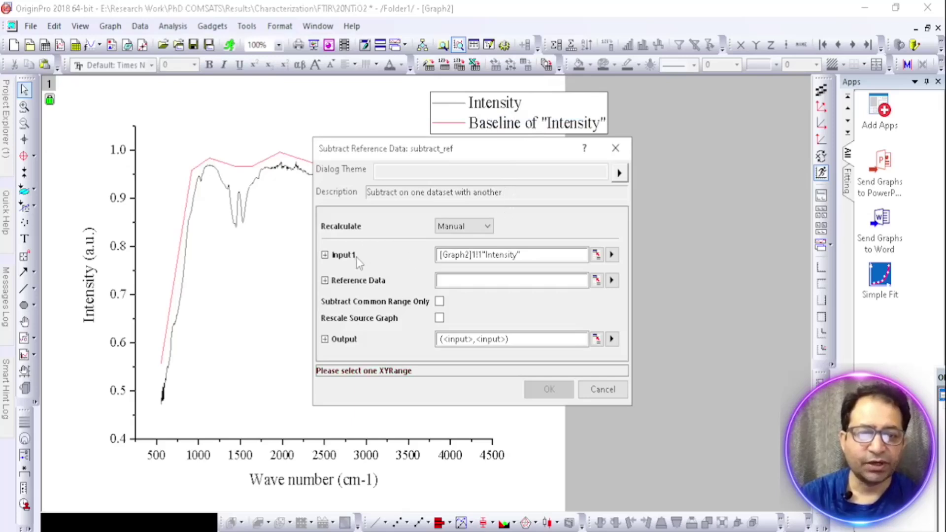
pyautogui.moveTo(505, 254)
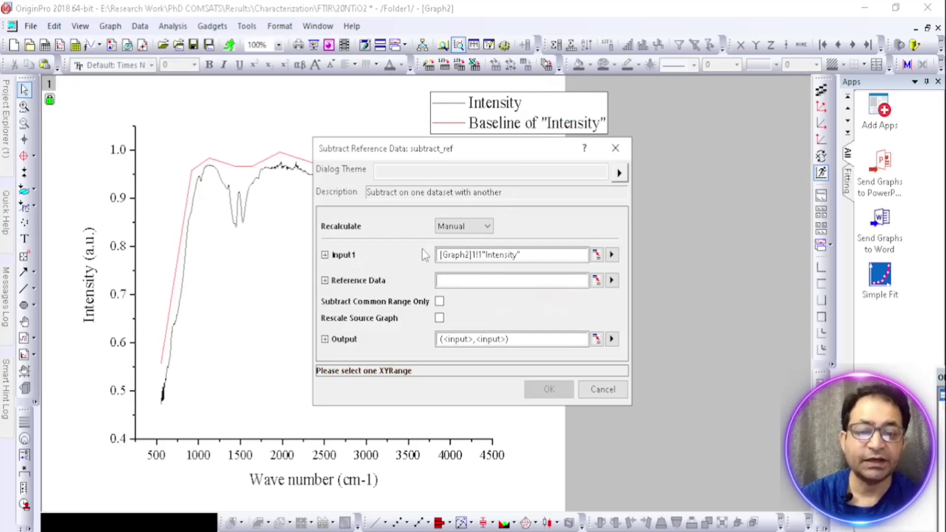
pyautogui.click(611, 280)
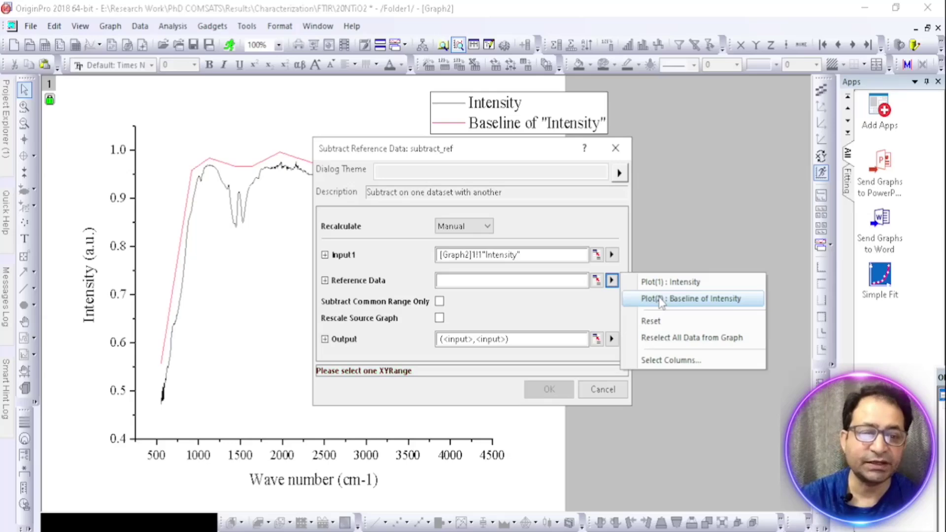
pyautogui.click(661, 299)
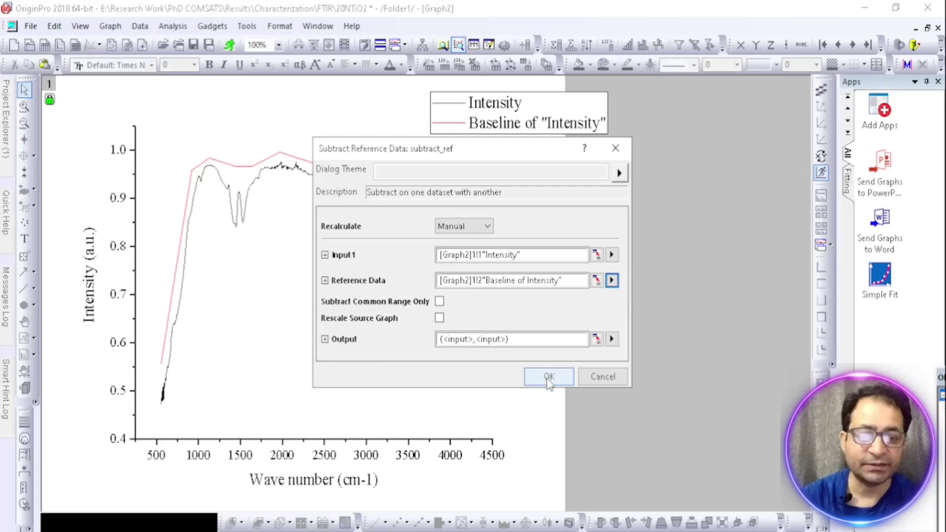
pyautogui.click(548, 379)
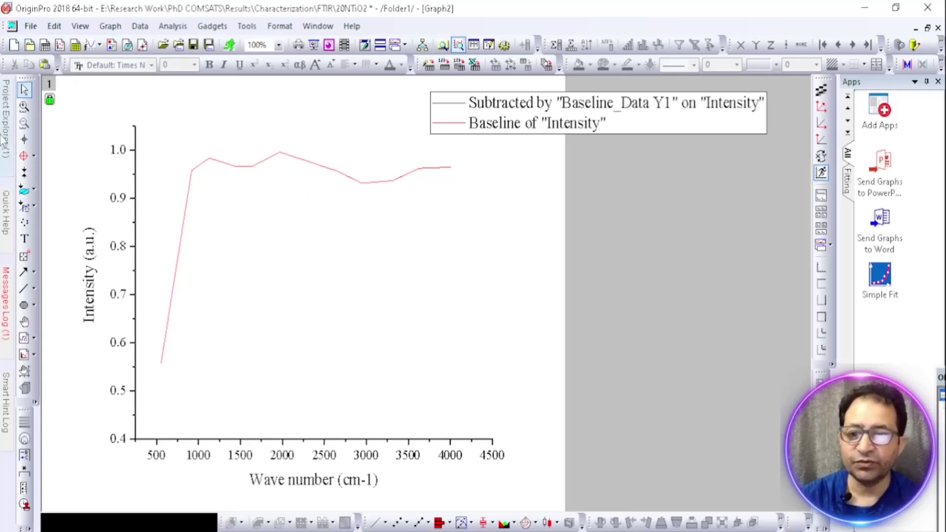
# - Plot the wave number and baseline-subtracted Intensity columns of Book2 as a new line graph
pyautogui.moveTo(5, 140)
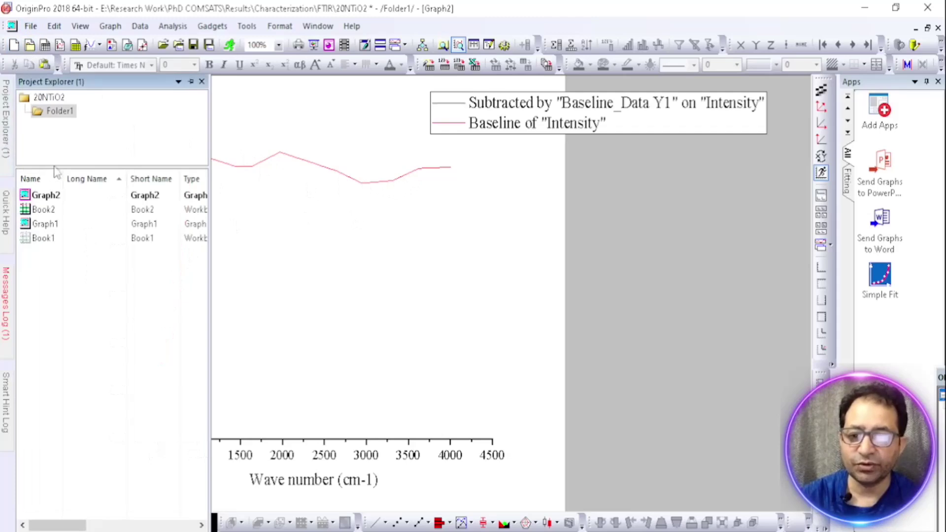
pyautogui.doubleClick(47, 212)
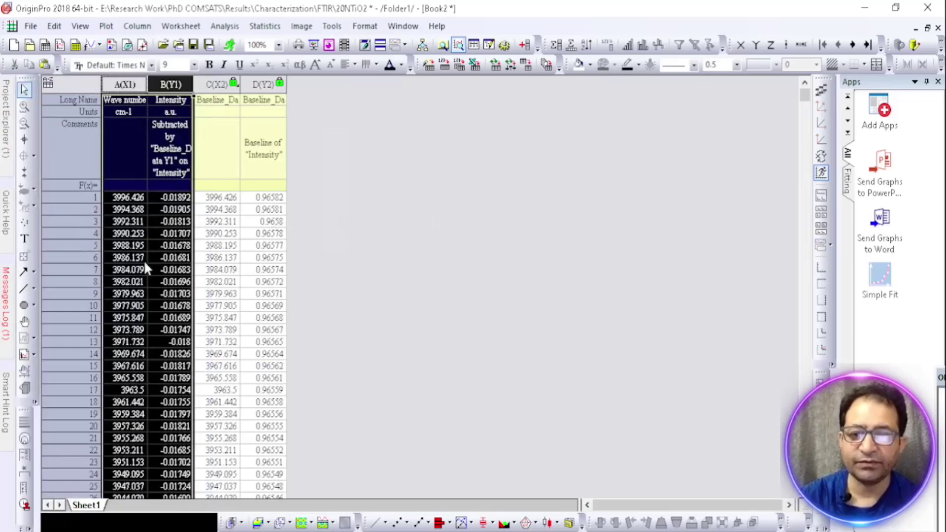
pyautogui.click(374, 524)
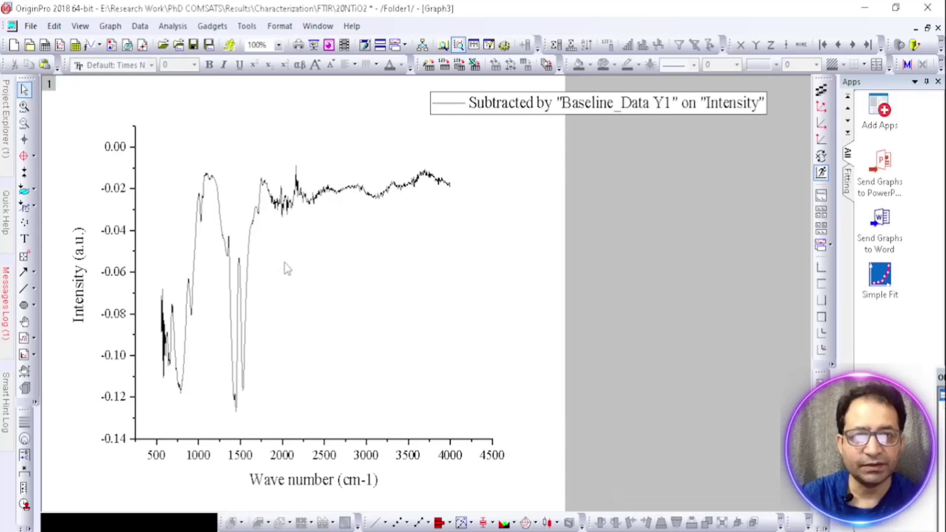
# - Smooth the subtracted Intensity curve with the Savitzky-Golay method, using 25 points of window and polynomial order 2
pyautogui.click(293, 207)
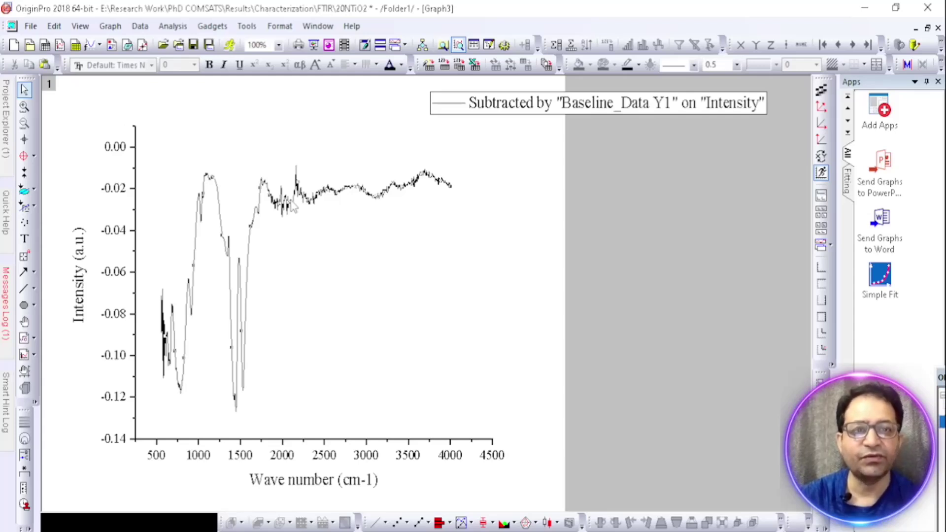
pyautogui.click(172, 27)
pyautogui.moveTo(217, 110)
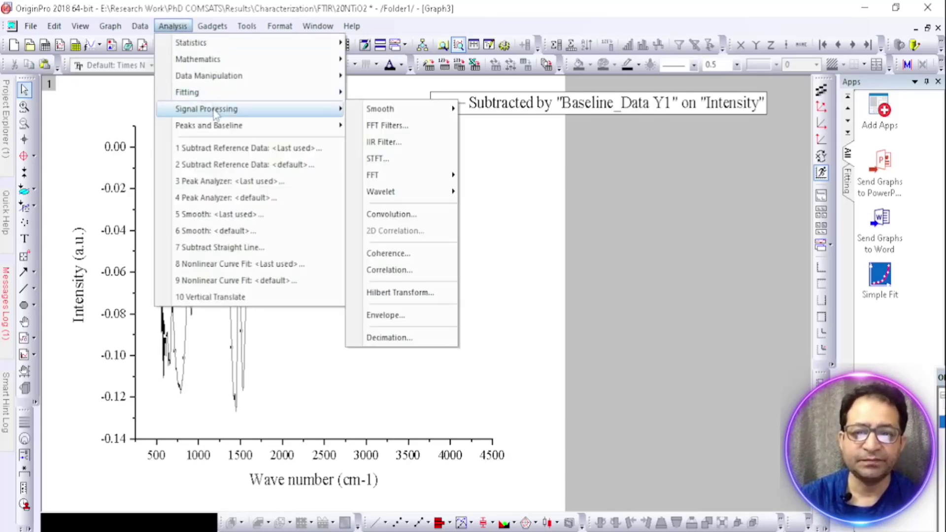
pyautogui.moveTo(376, 112)
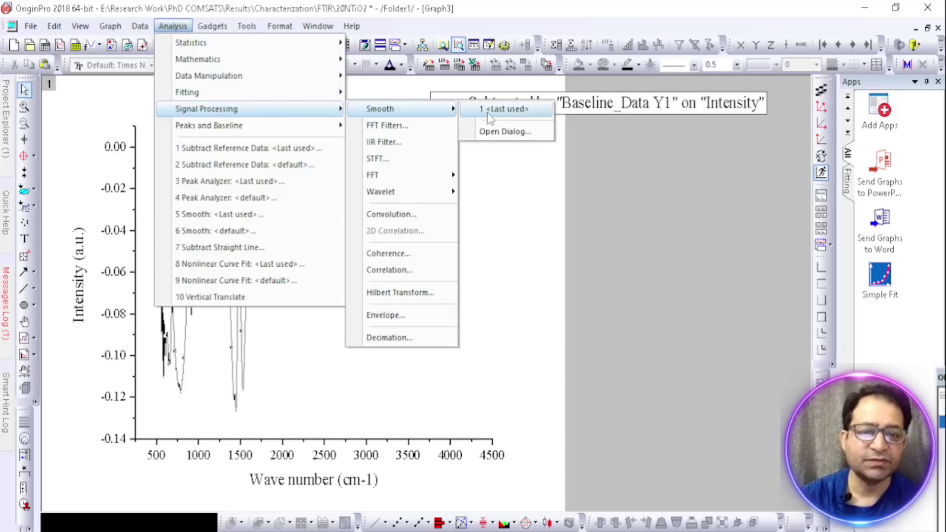
pyautogui.click(497, 133)
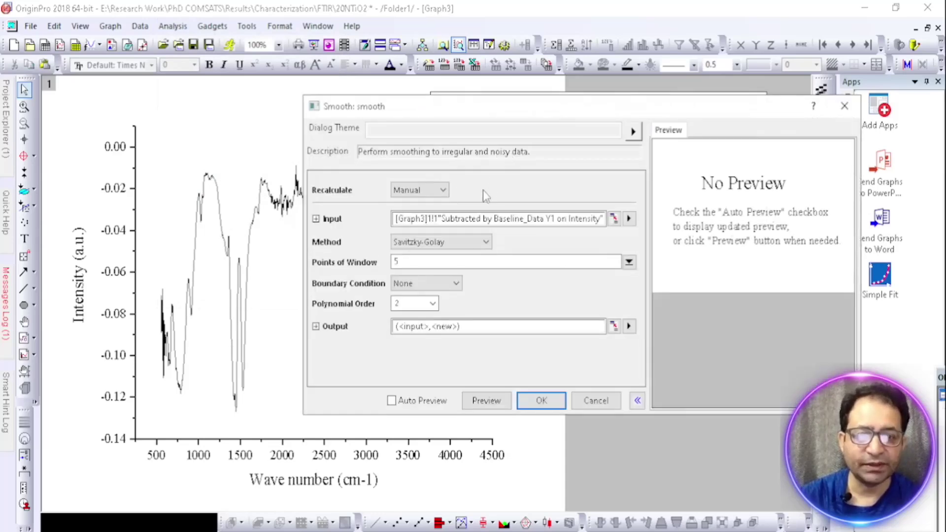
pyautogui.click(401, 264)
pyautogui.doubleClick(419, 261)
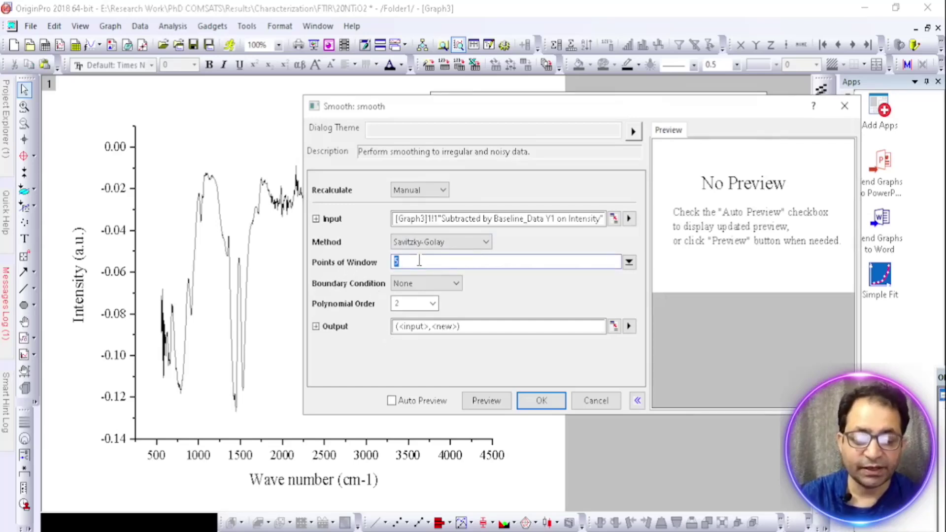
pyautogui.write('25')
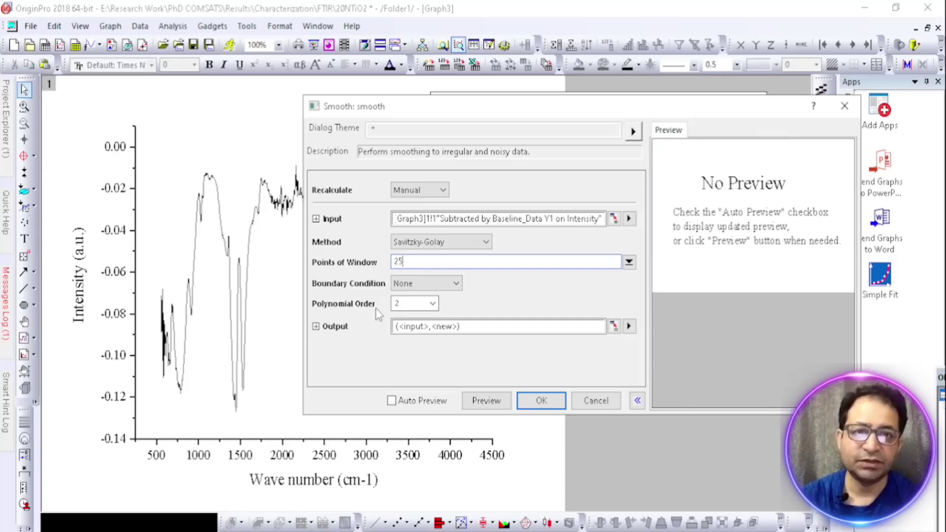
pyautogui.click(484, 400)
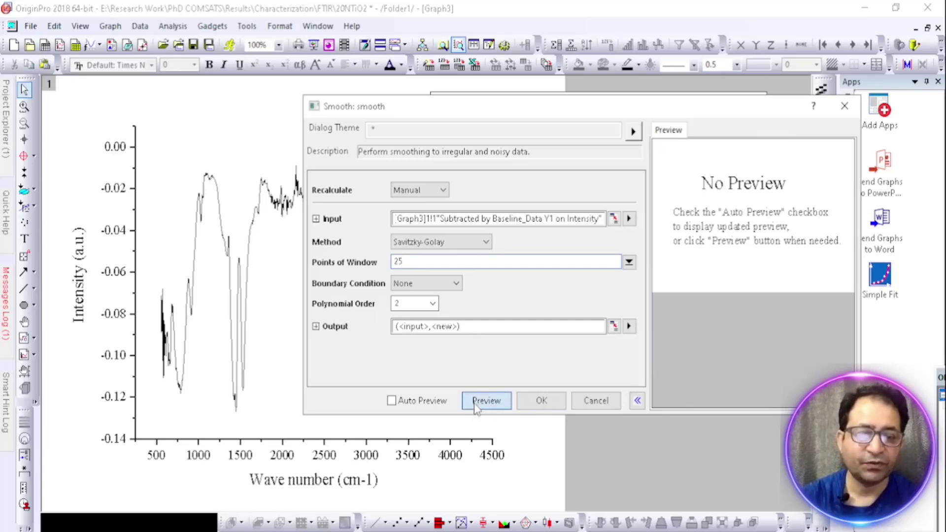
pyautogui.click(542, 401)
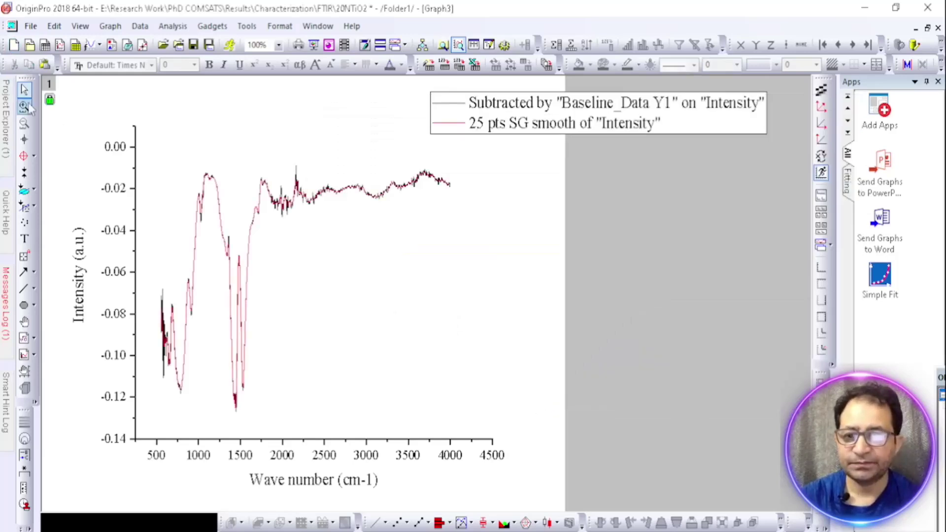
# - Plot the smoothed X and Y columns, E and F of Book2, as a separate line graph
pyautogui.moveTo(4, 117)
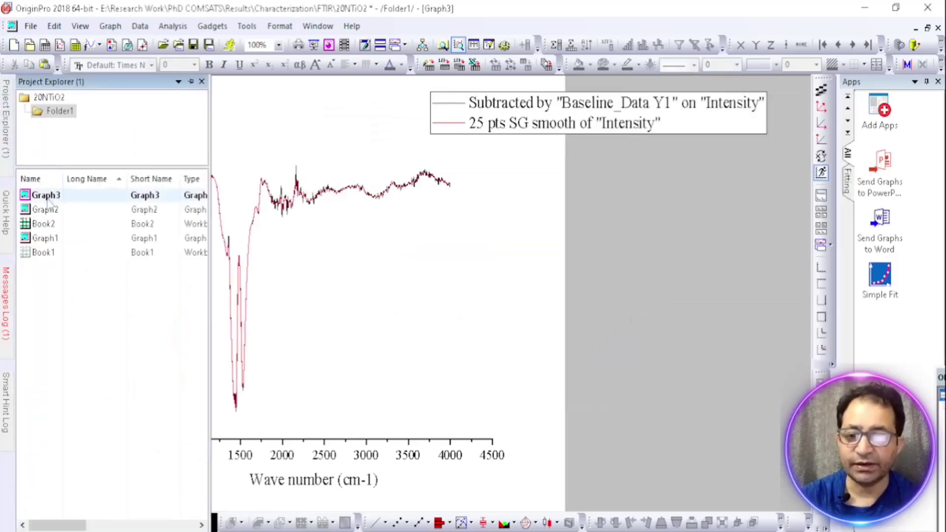
pyautogui.doubleClick(44, 224)
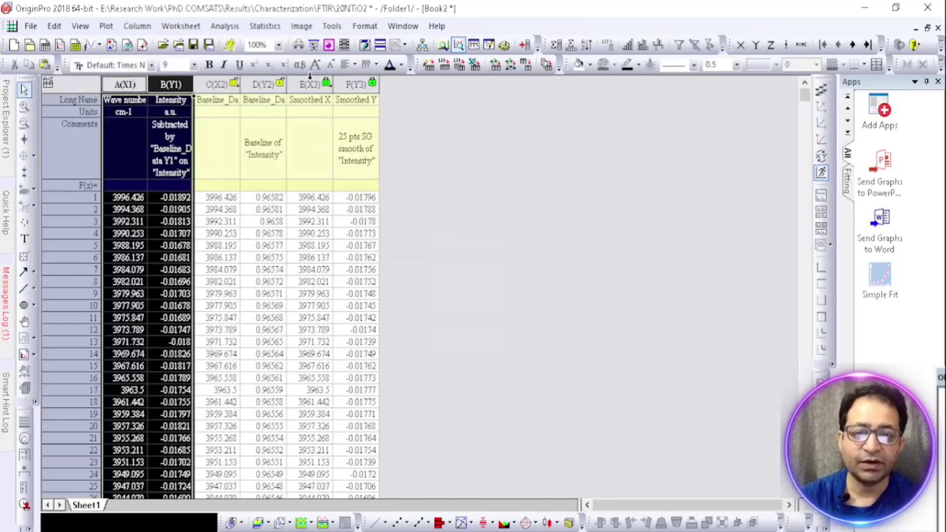
pyautogui.moveTo(310, 84); pyautogui.dragTo(343, 83)
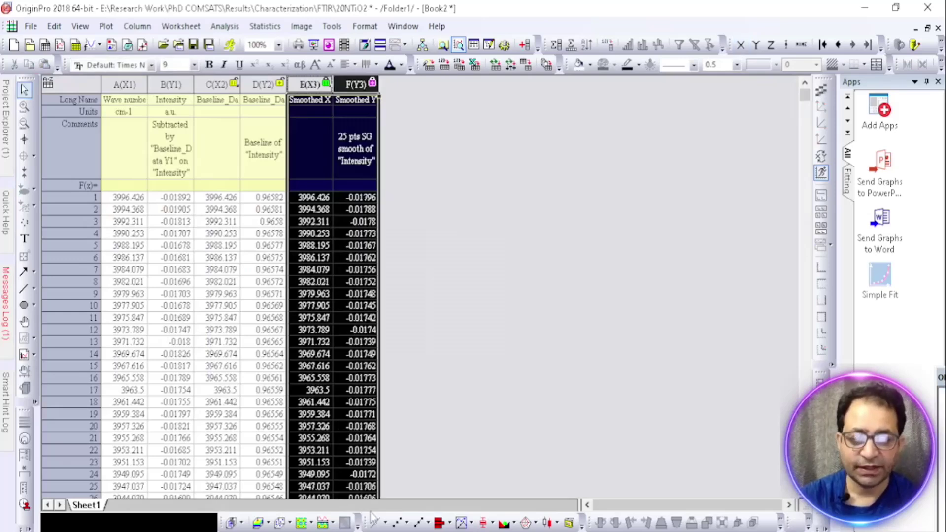
pyautogui.click(379, 522)
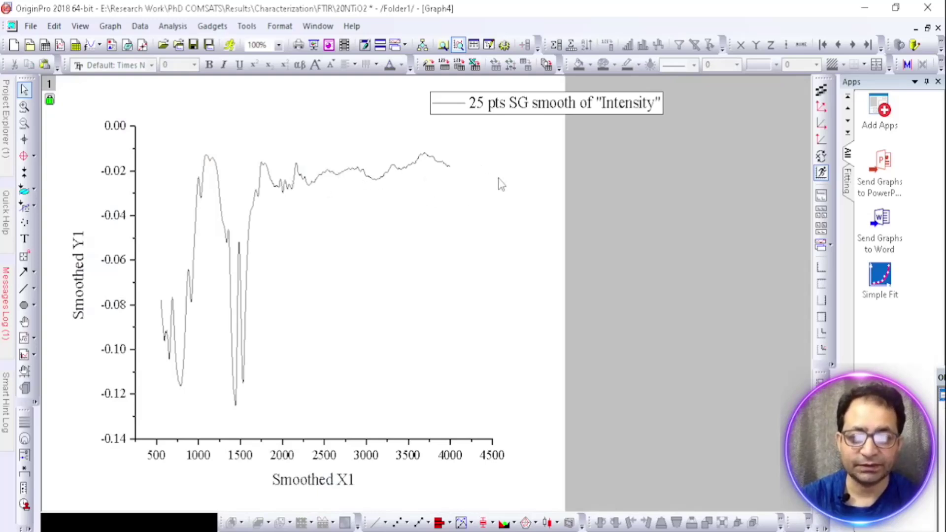
# - Format the smoothed curve with a line width of 1.5 and blue color
pyautogui.click(440, 164)
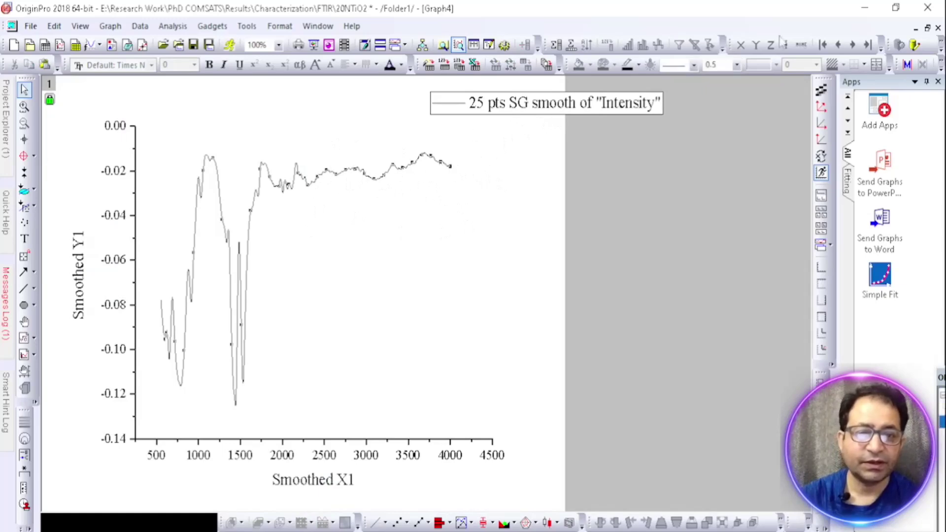
pyautogui.click(736, 65)
pyautogui.click(714, 108)
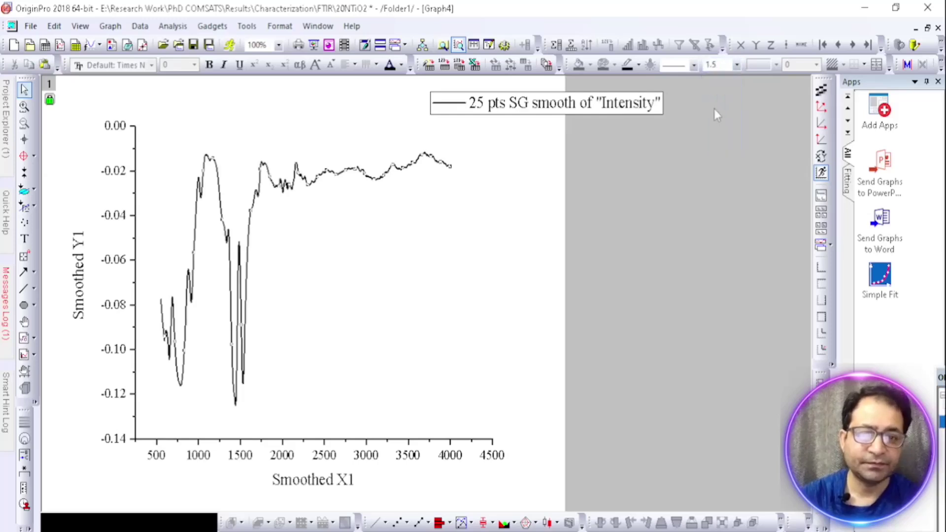
pyautogui.click(635, 64)
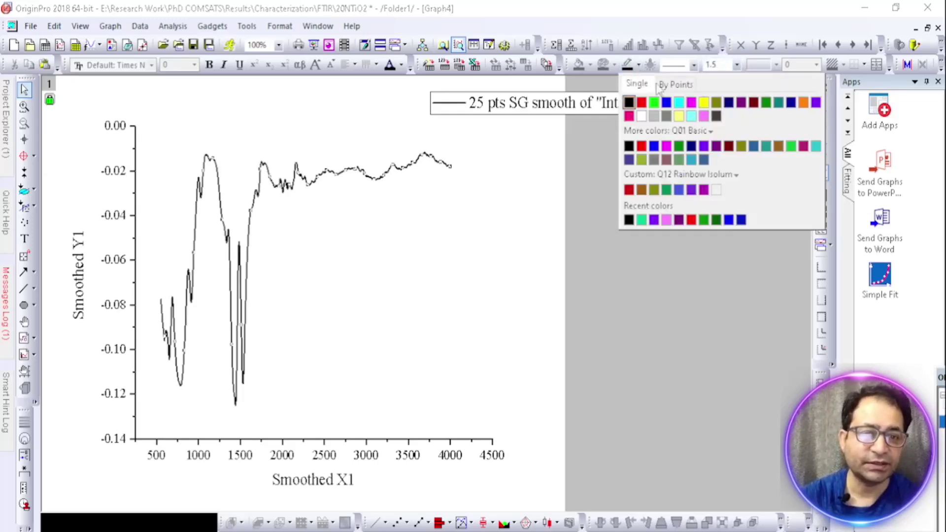
pyautogui.click(666, 102)
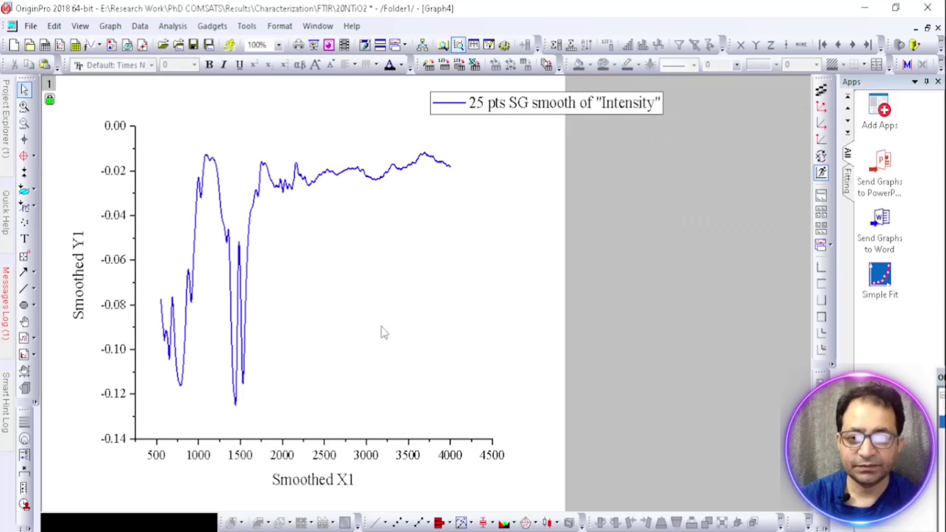
# - Show the frame around the layer of the smoothed spectrum graph
pyautogui.click(182, 414)
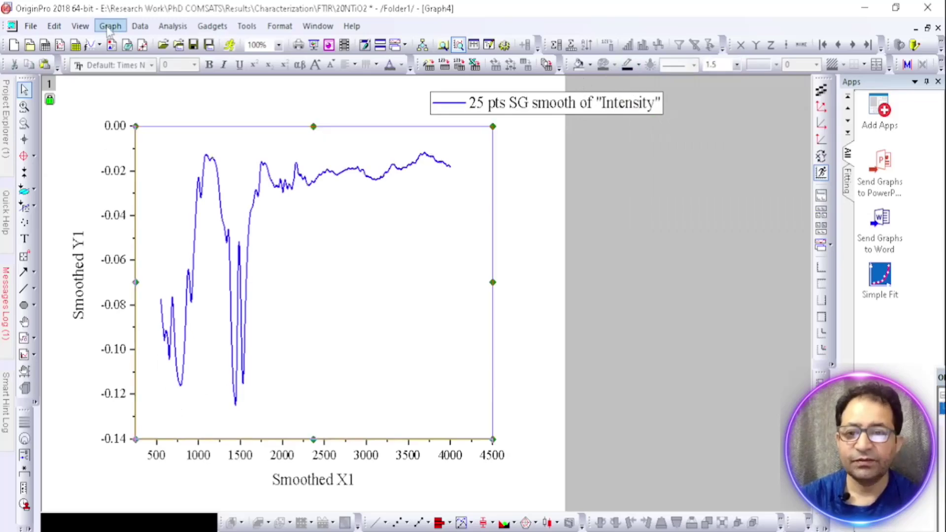
pyautogui.click(76, 25)
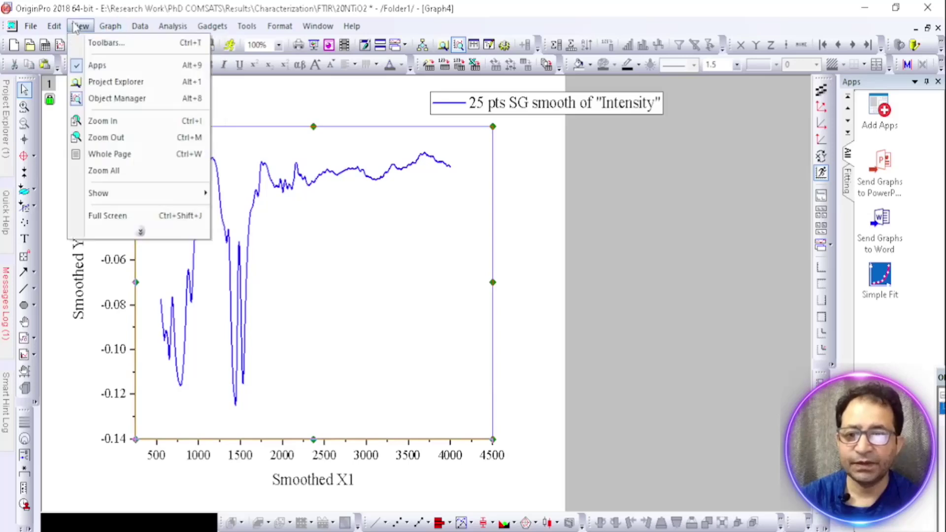
pyautogui.moveTo(123, 195)
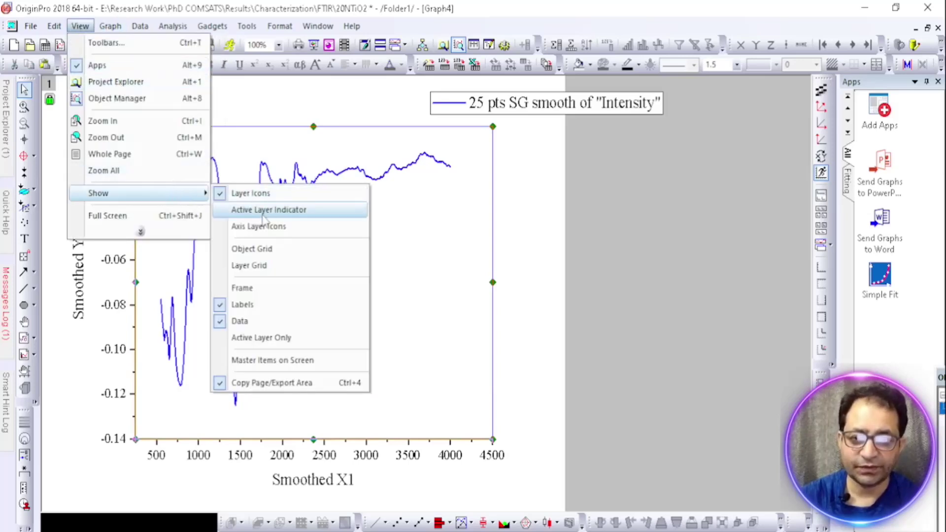
pyautogui.click(253, 288)
pyautogui.click(517, 286)
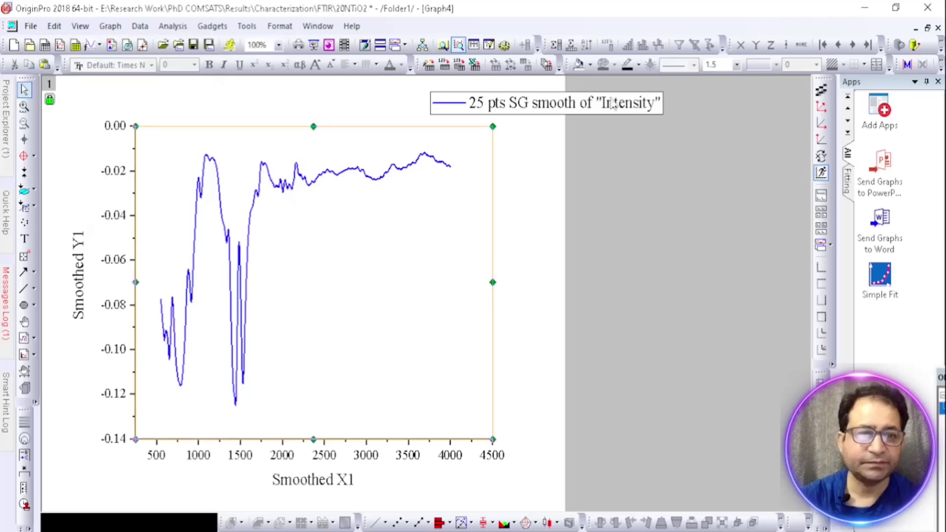
# - Thicken the graph's axis lines, trying a width of 2 and settling on 3
pyautogui.click(737, 65)
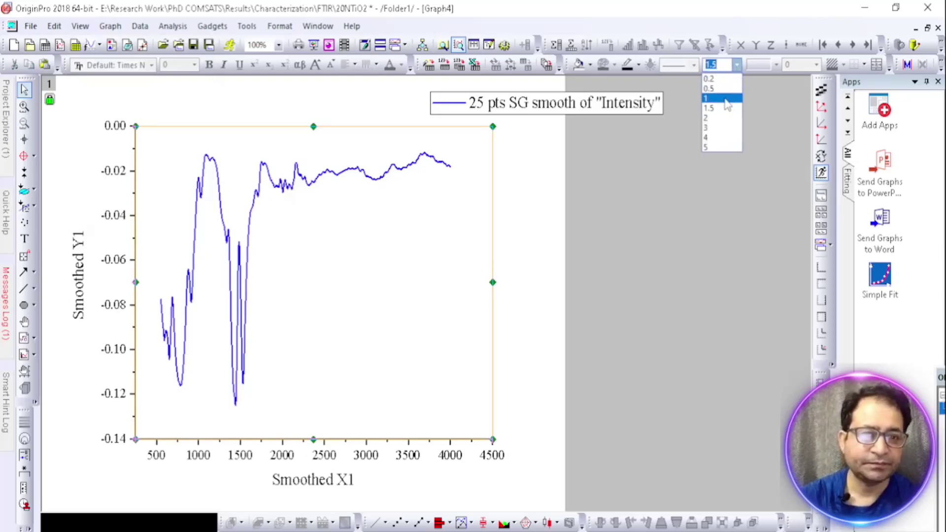
pyautogui.click(720, 118)
pyautogui.click(549, 218)
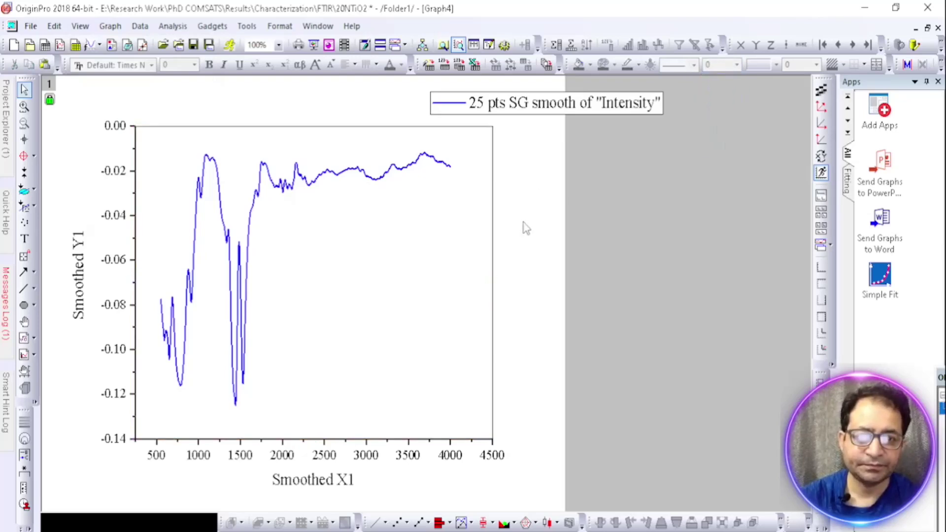
pyautogui.click(493, 248)
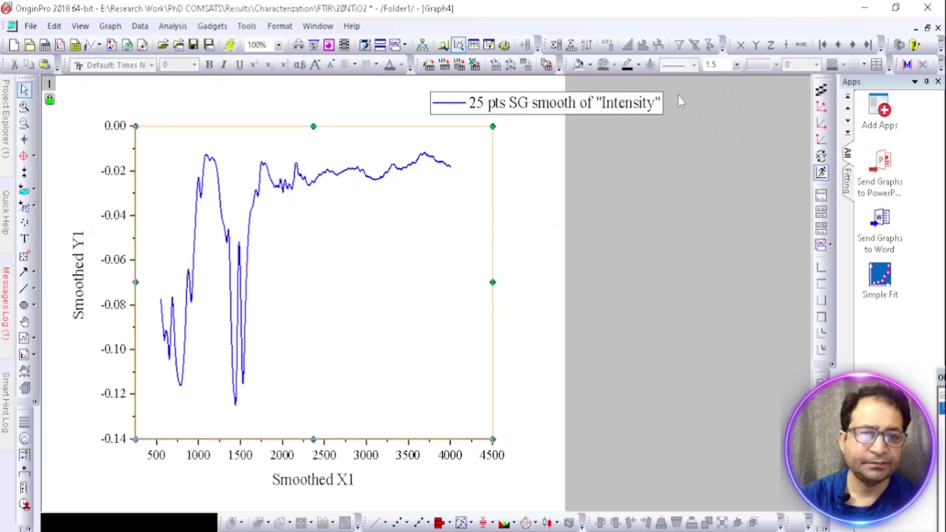
pyautogui.click(737, 65)
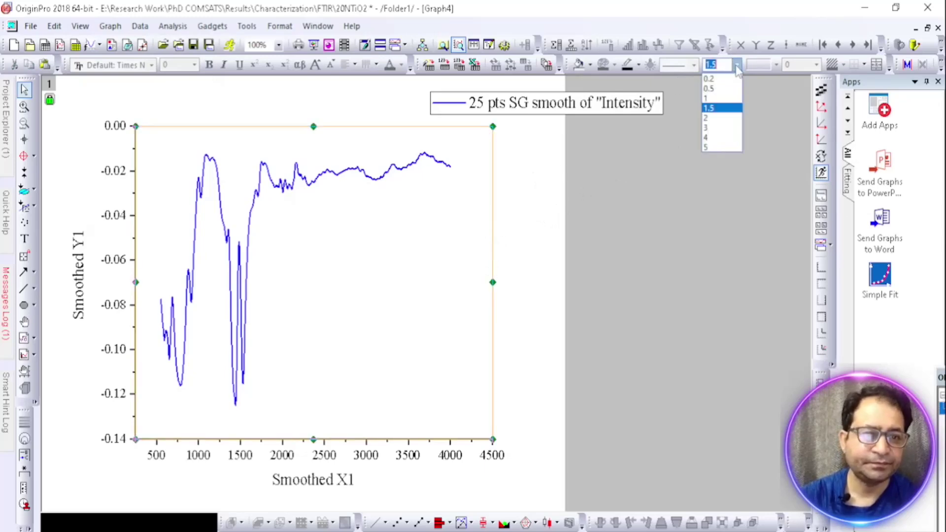
pyautogui.click(717, 128)
pyautogui.click(525, 275)
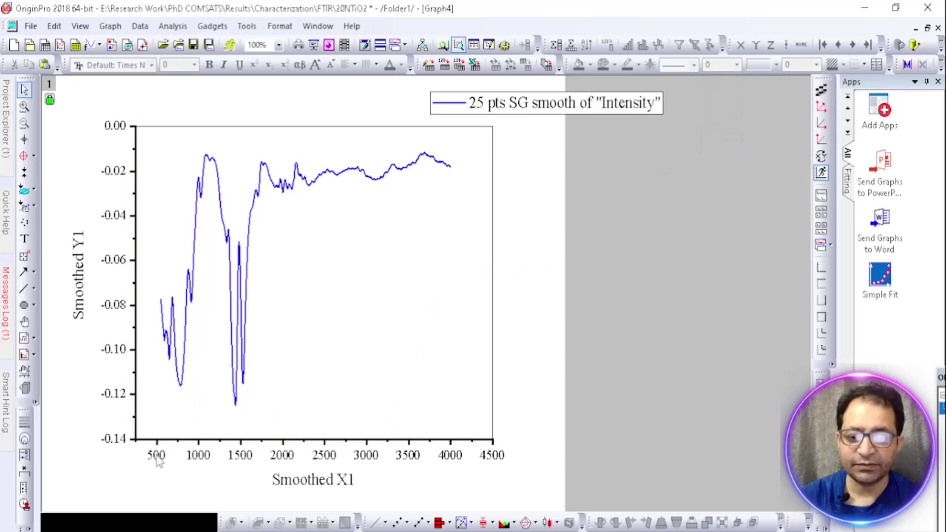
# - Delete the Y axis tick labels and change the Y axis title to "Intensity (a.u.)"
pyautogui.click(110, 403)
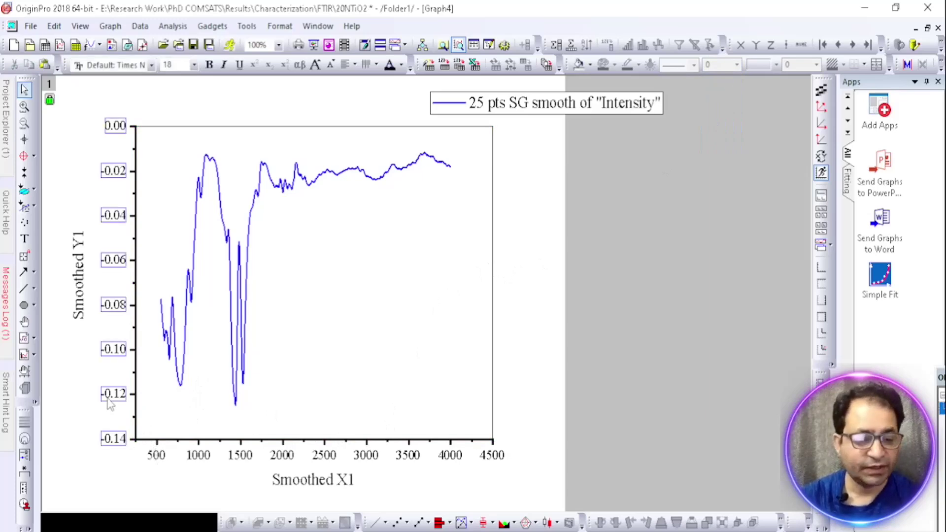
pyautogui.press('Delete')
pyautogui.click(105, 323)
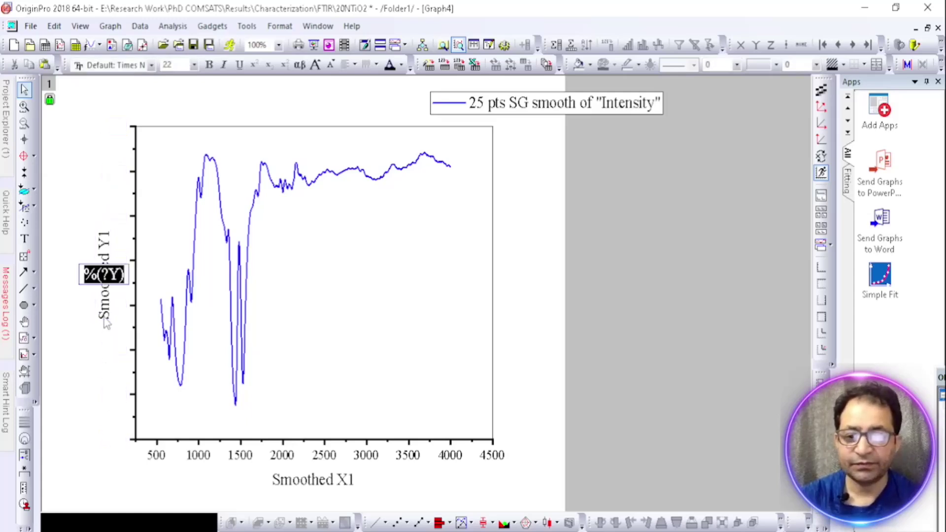
pyautogui.write('I')
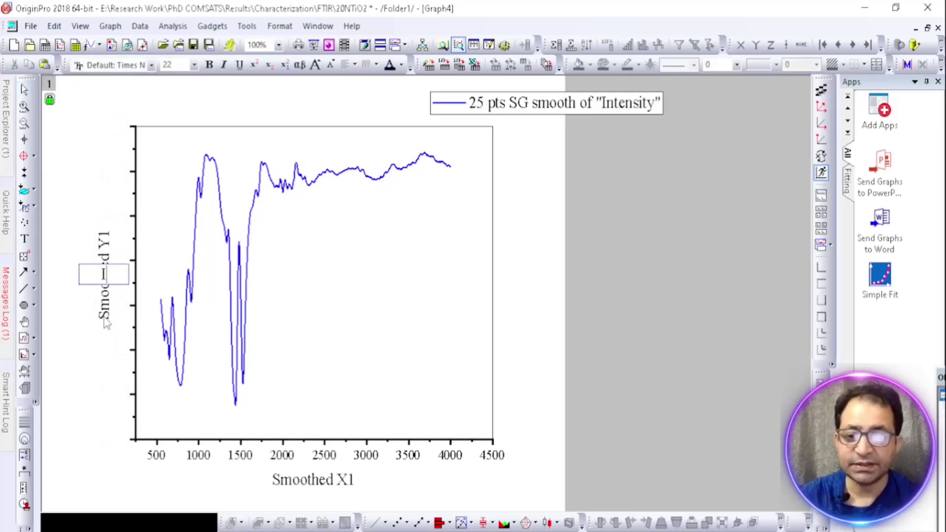
pyautogui.write('ntensity')
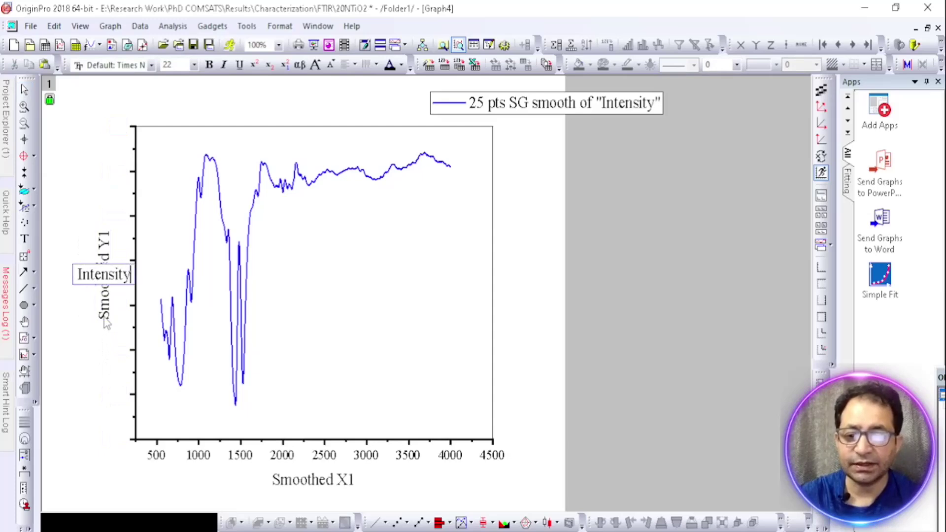
pyautogui.write(' (a.')
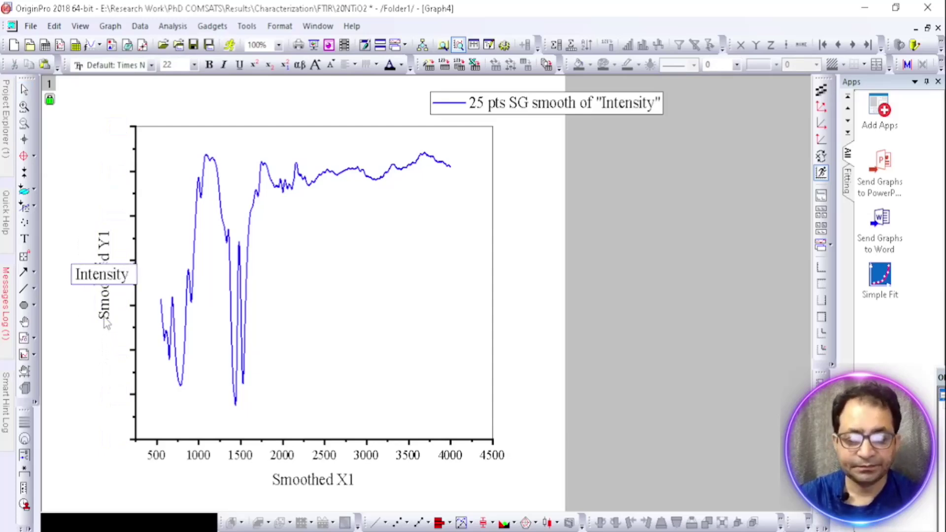
pyautogui.write('u.')
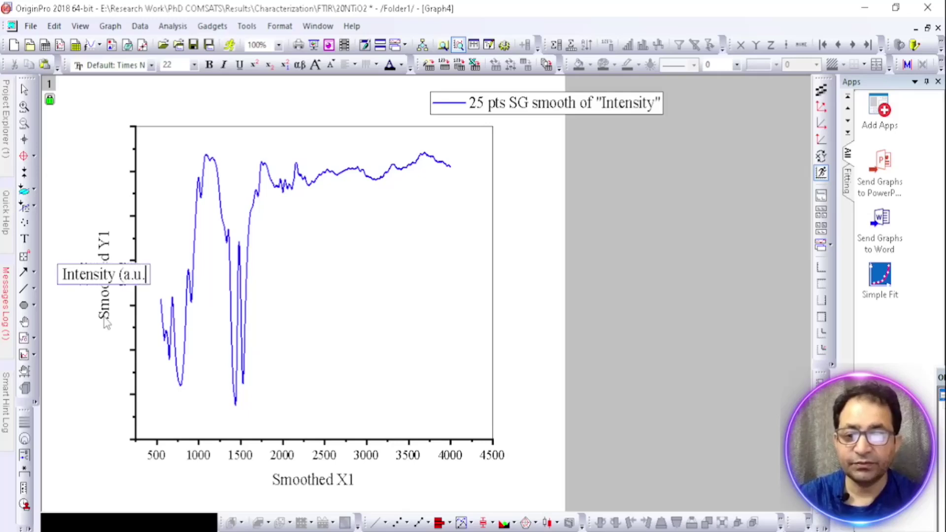
pyautogui.write(')')
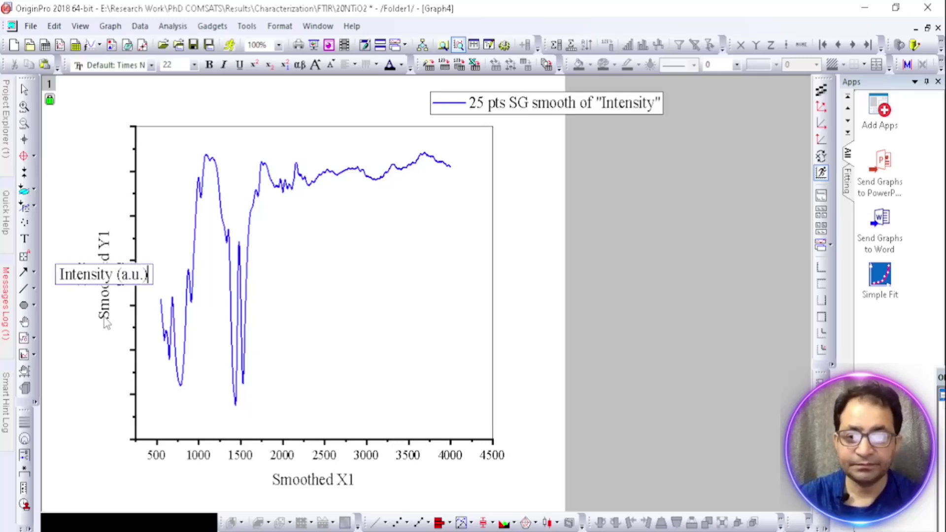
# - Replace the X axis title with "wave number (cm-1)"
pyautogui.doubleClick(311, 482)
pyautogui.press('Escape')
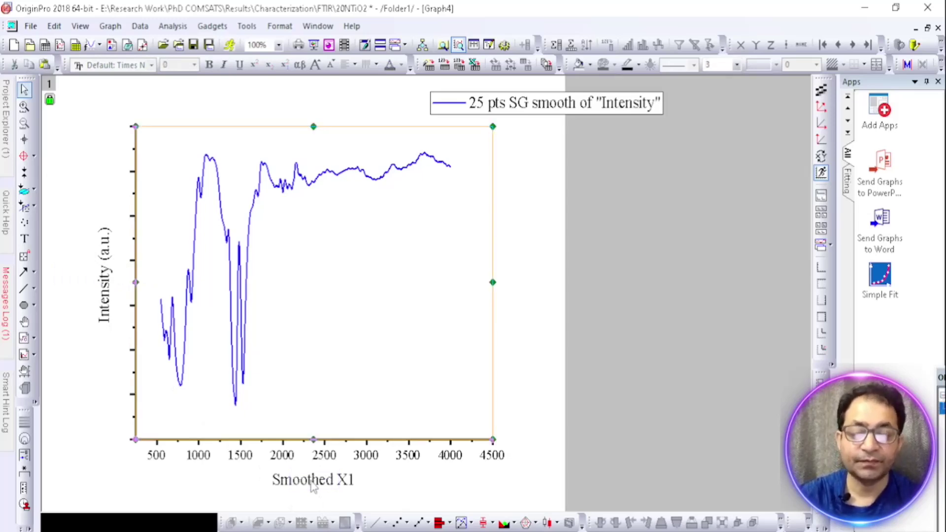
pyautogui.doubleClick(311, 483)
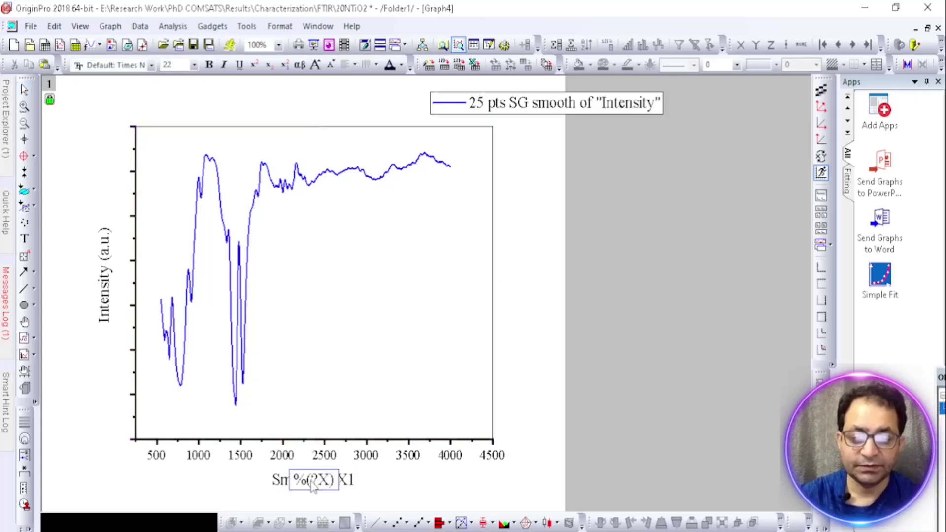
pyautogui.hotkey('ctrl', 'a')
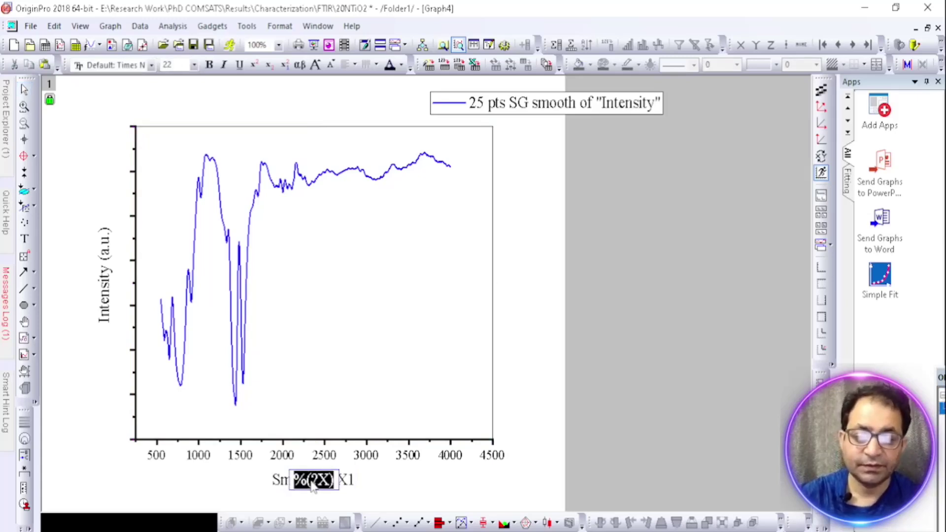
pyautogui.write('wa')
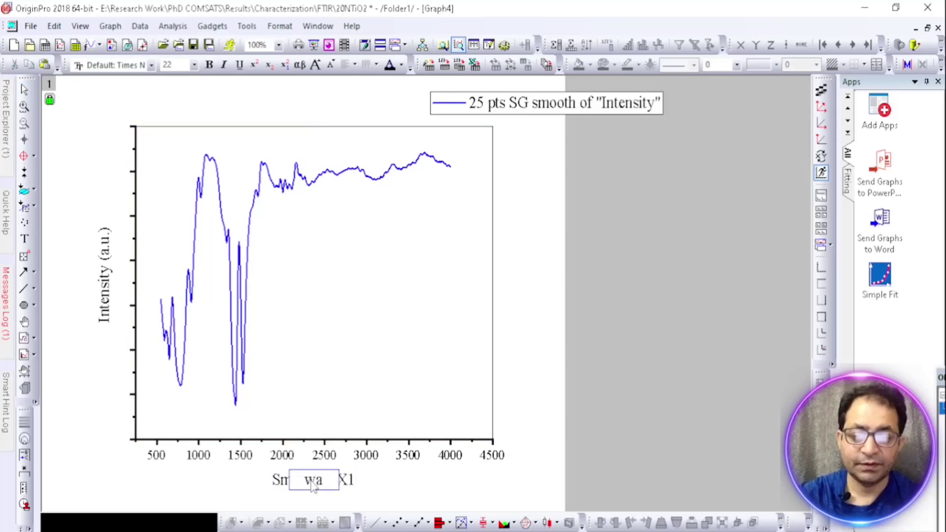
pyautogui.write('ve numbe')
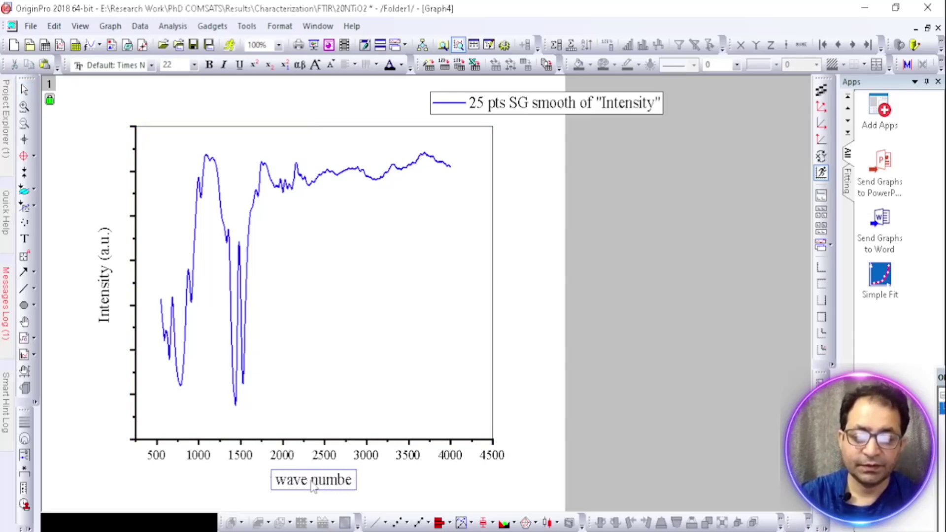
pyautogui.write('r (cm')
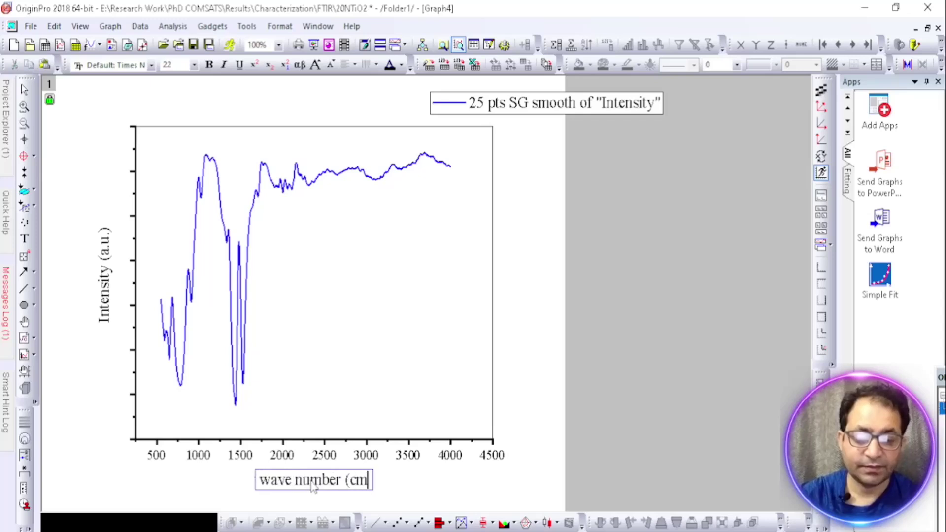
pyautogui.write('-1')
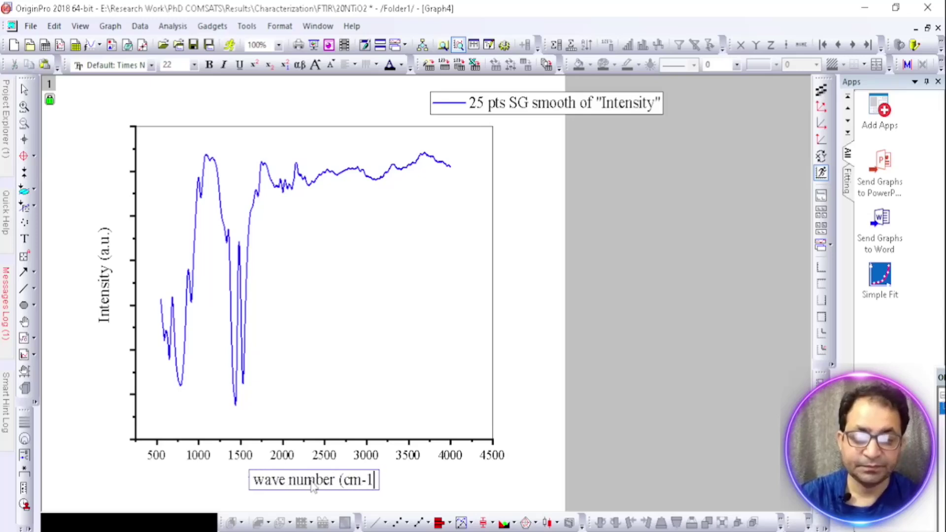
pyautogui.write(')')
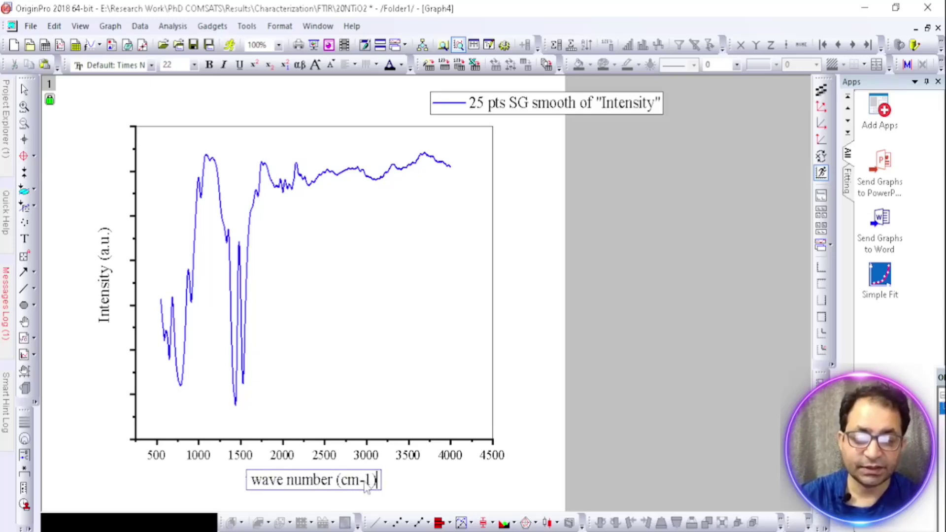
# - Superscript the "-1" in the X axis title and capitalize the first letter of "Wave"
pyautogui.moveTo(358, 481); pyautogui.dragTo(371, 483)
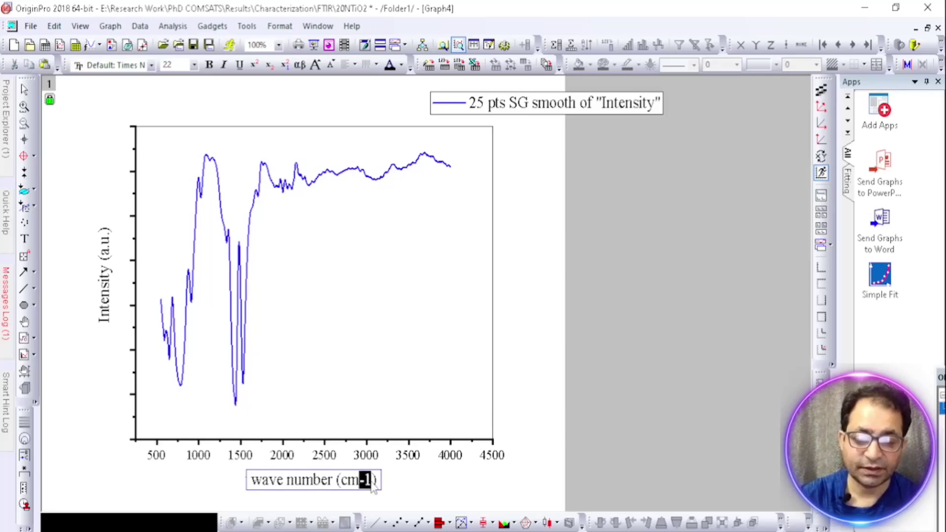
pyautogui.click(254, 64)
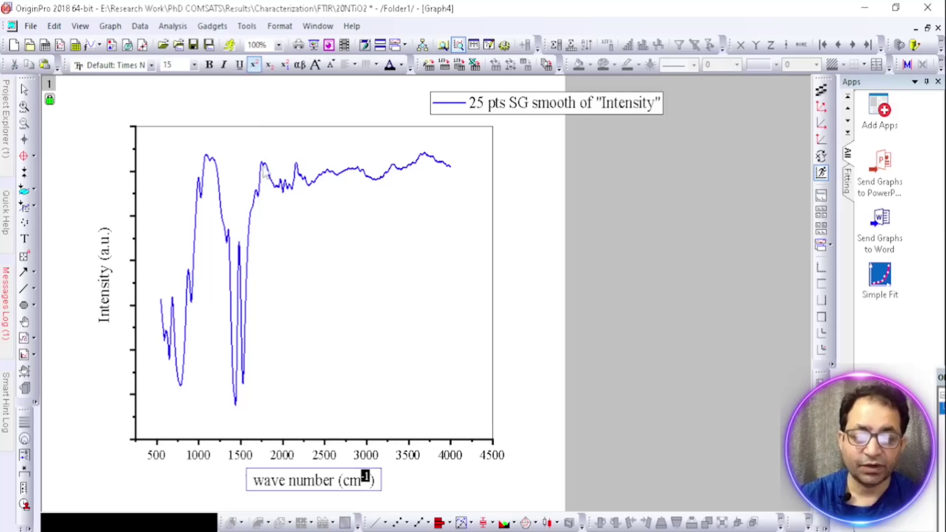
pyautogui.click(258, 481)
pyautogui.doubleClick(268, 482)
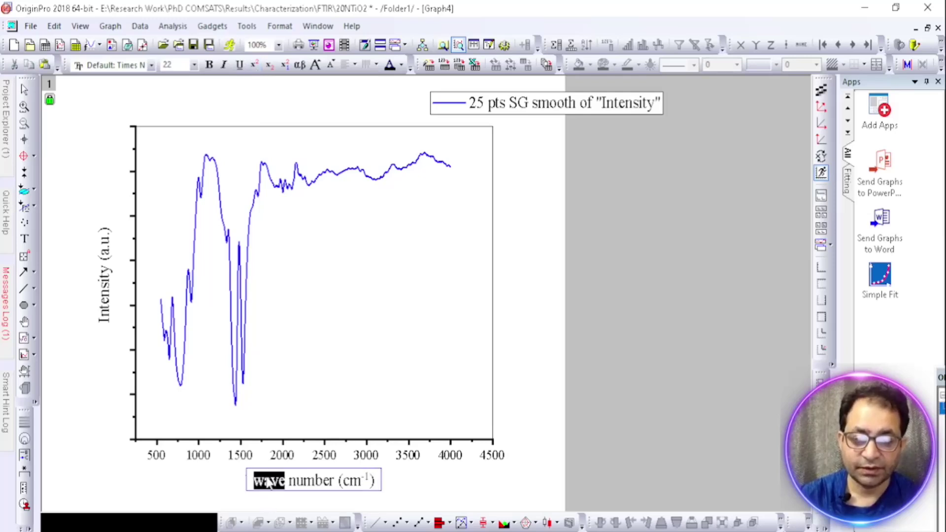
pyautogui.click(268, 482)
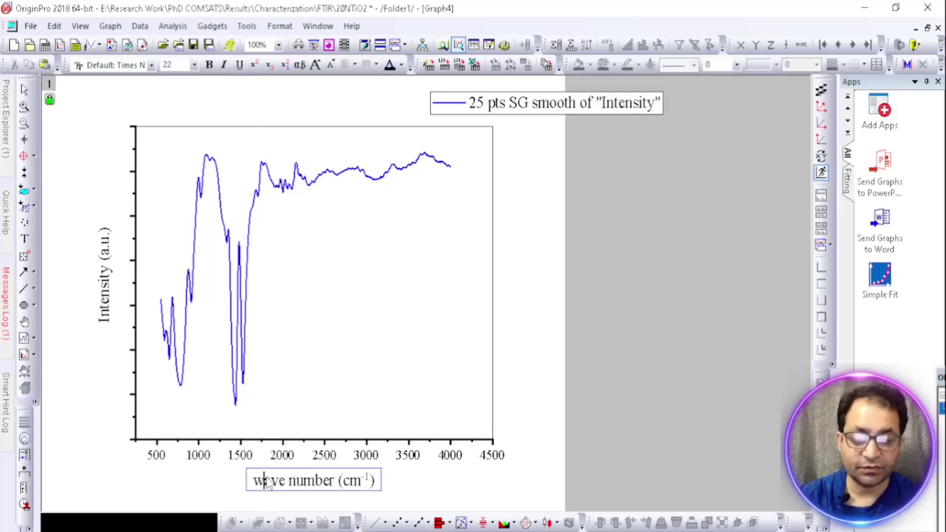
pyautogui.press('BackSpace')
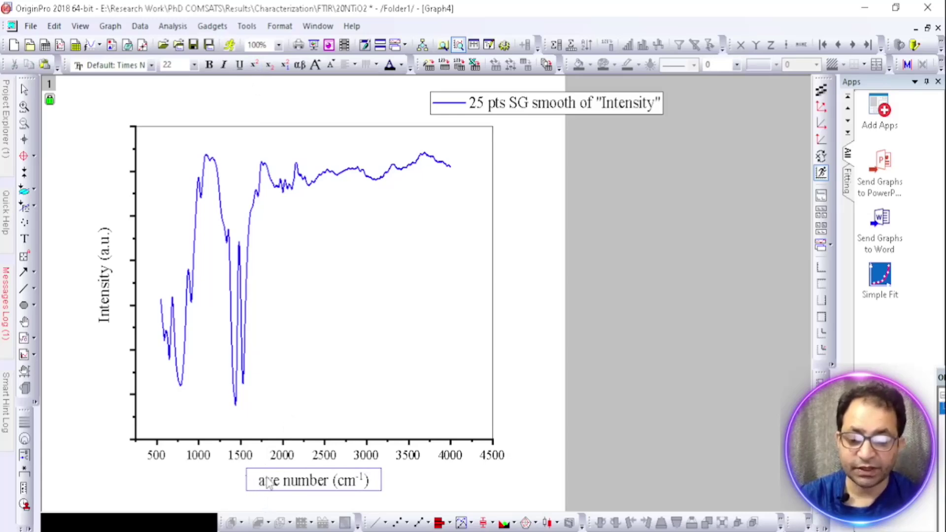
pyautogui.write('W')
pyautogui.click(210, 482)
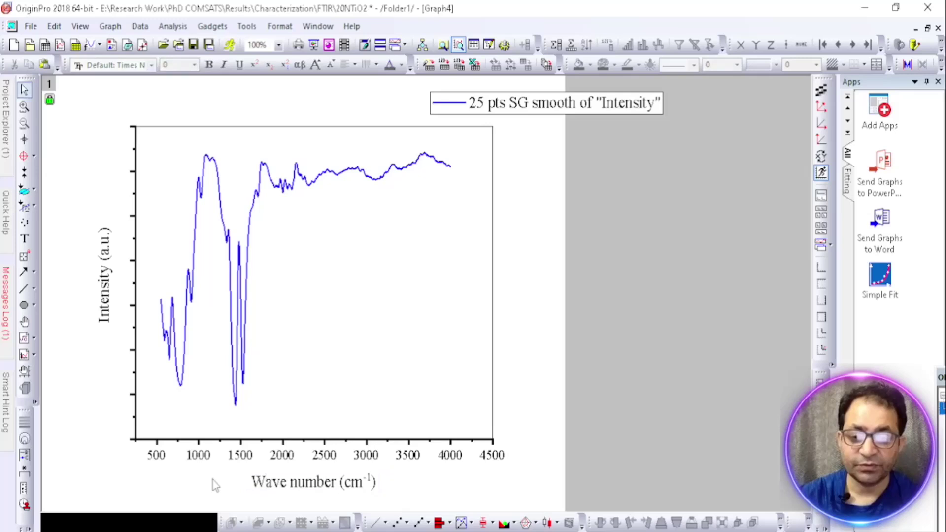
# - Set the X axis scale to run from 4000 to 500
pyautogui.click(413, 456)
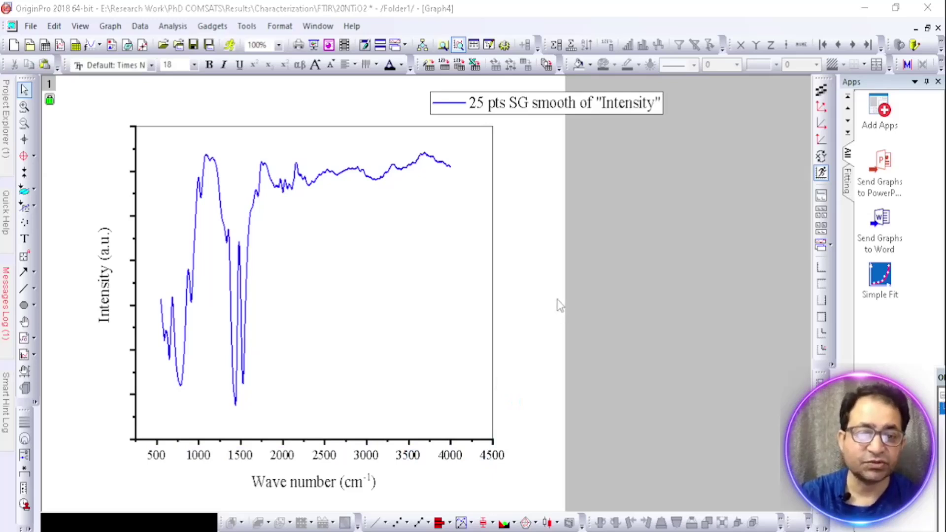
pyautogui.doubleClick(476, 456)
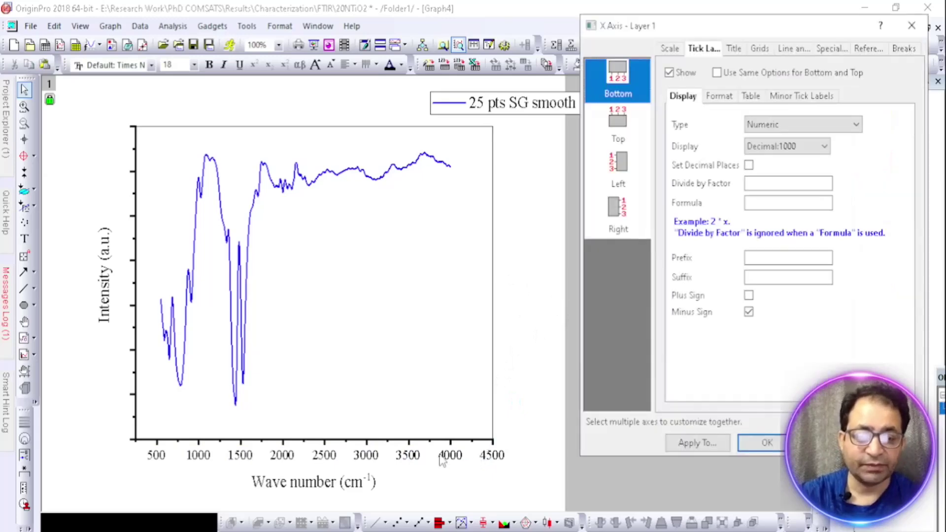
pyautogui.click(673, 48)
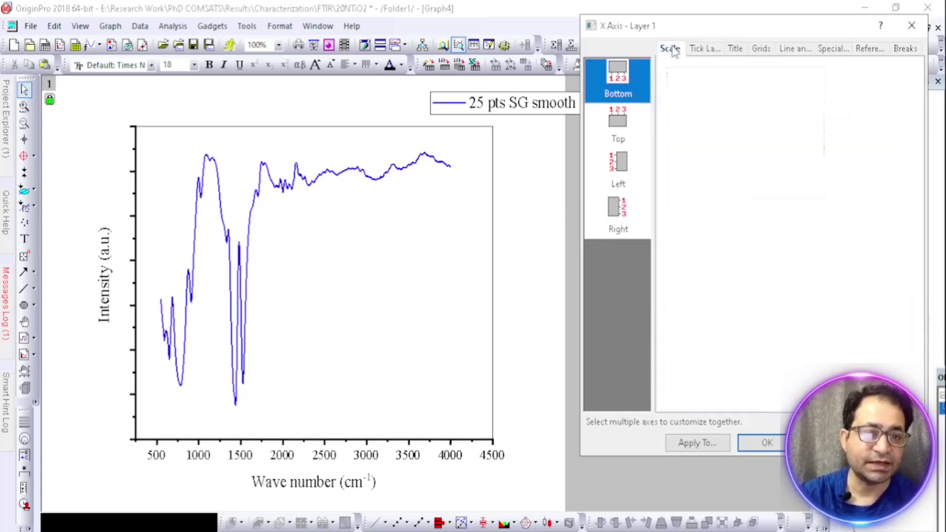
pyautogui.doubleClick(770, 75)
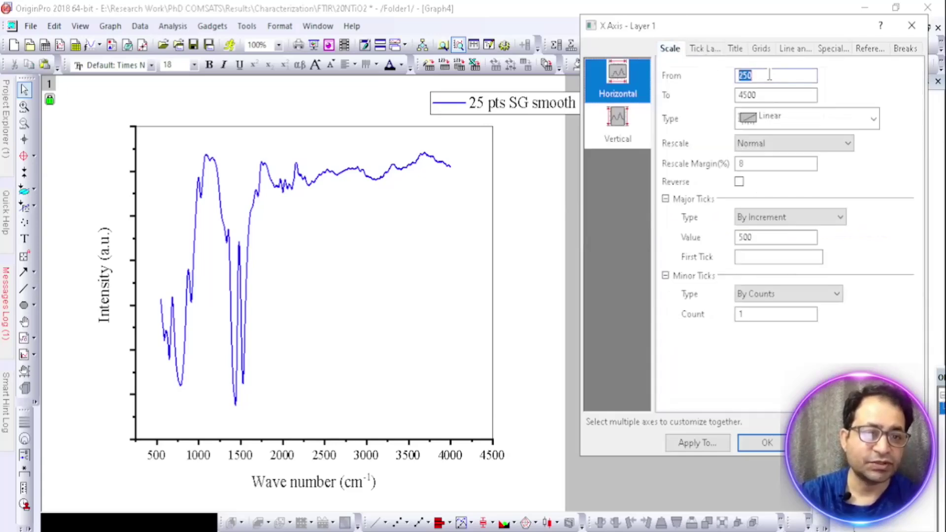
pyautogui.write('4000')
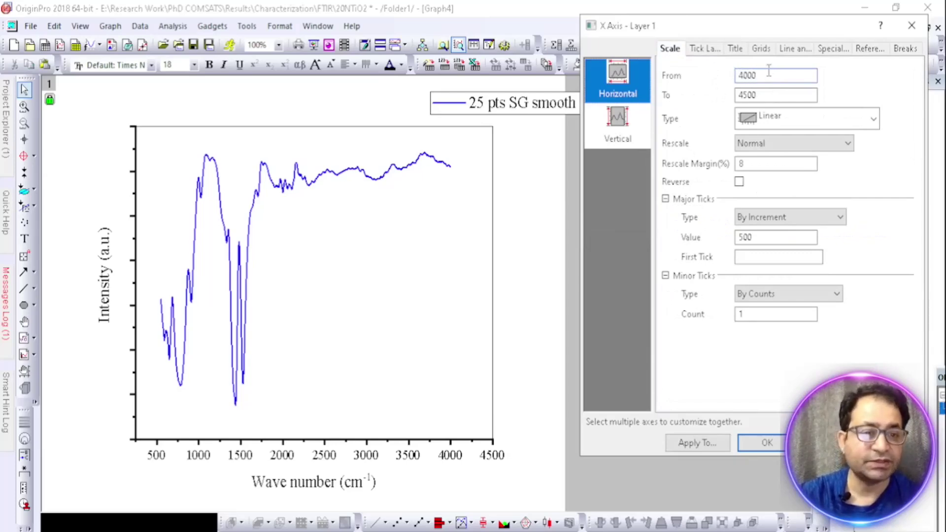
pyautogui.doubleClick(767, 94)
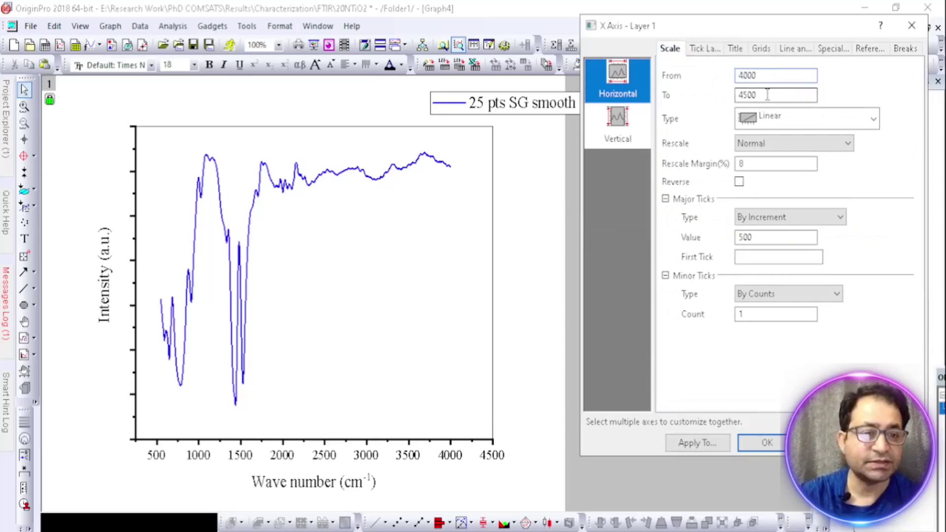
pyautogui.press('Home')
pyautogui.press('Delete')
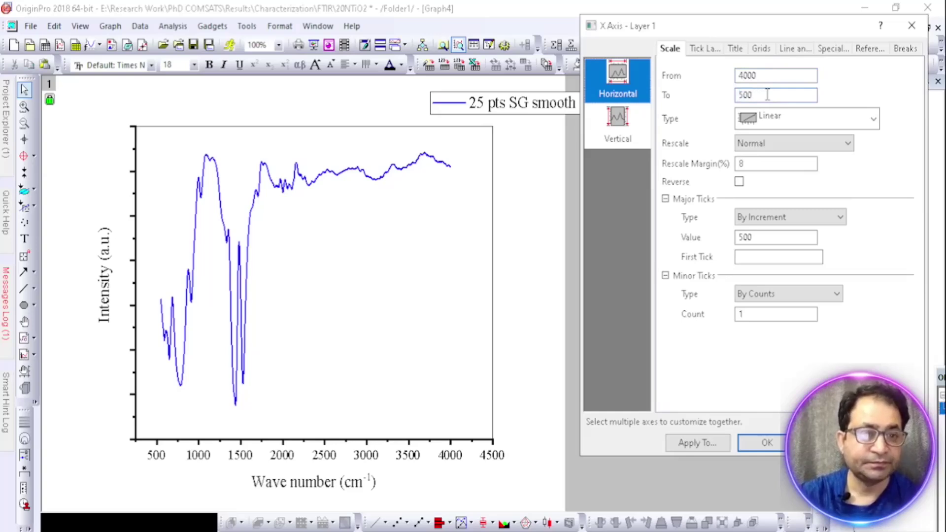
pyautogui.click(761, 447)
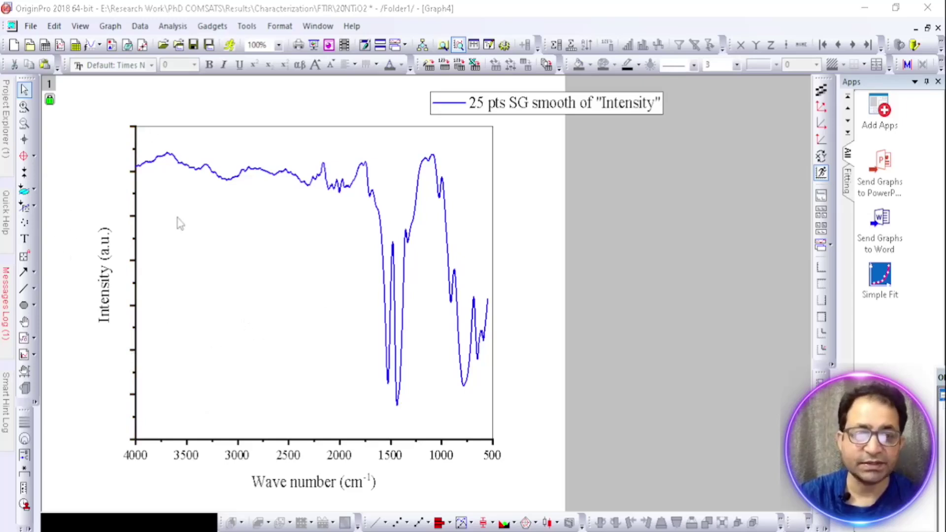
# - Set both the major and minor tick styles of the left Y axis to None
pyautogui.doubleClick(133, 234)
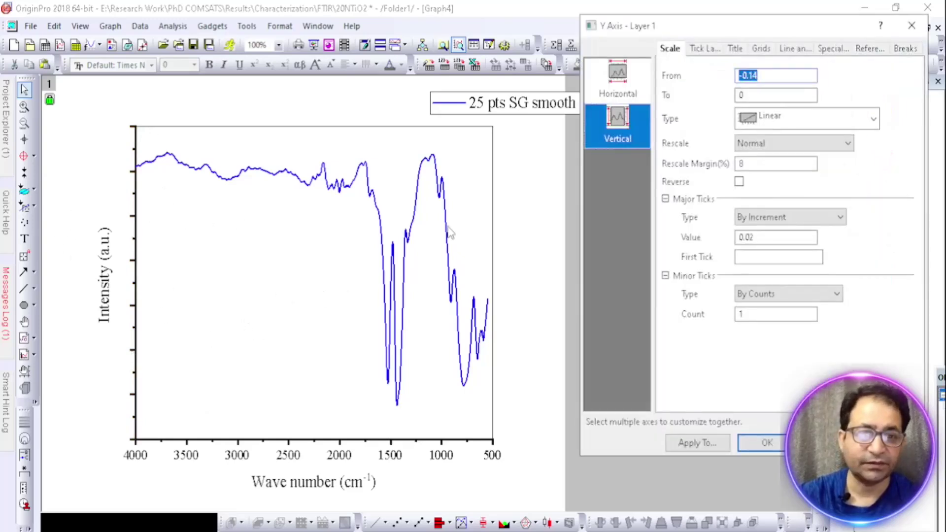
pyautogui.click(795, 48)
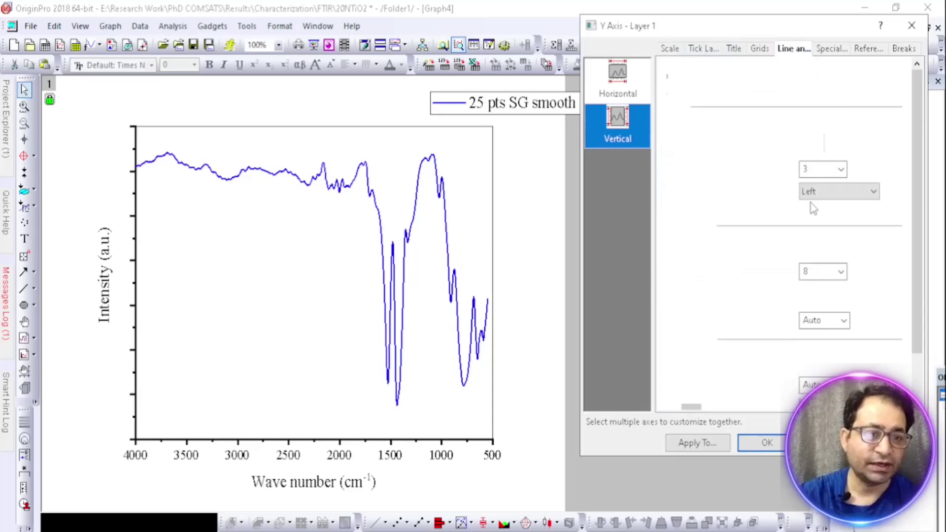
pyautogui.click(829, 247)
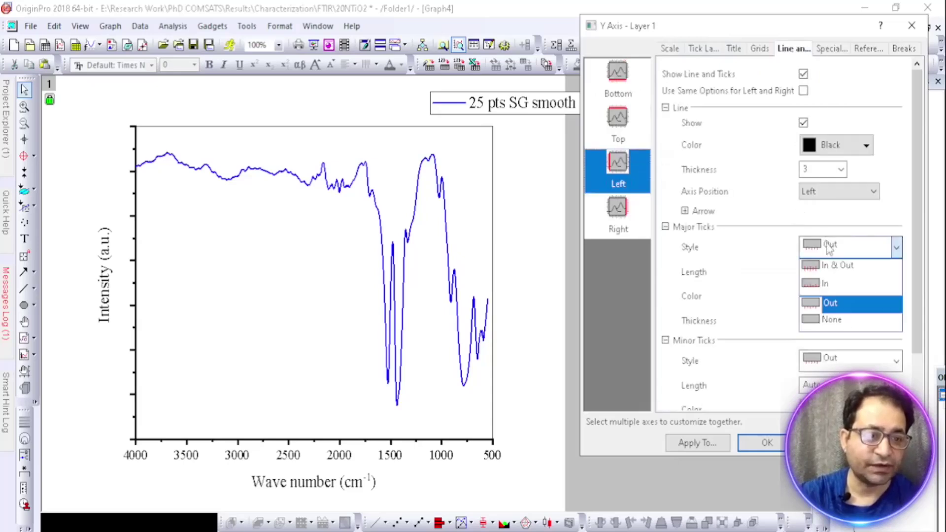
pyautogui.click(832, 319)
pyautogui.click(821, 362)
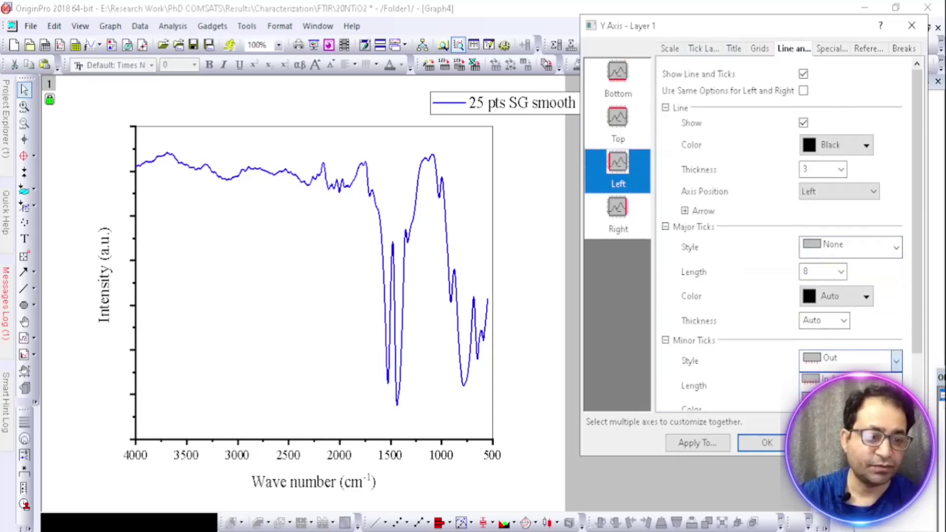
pyautogui.click(801, 397)
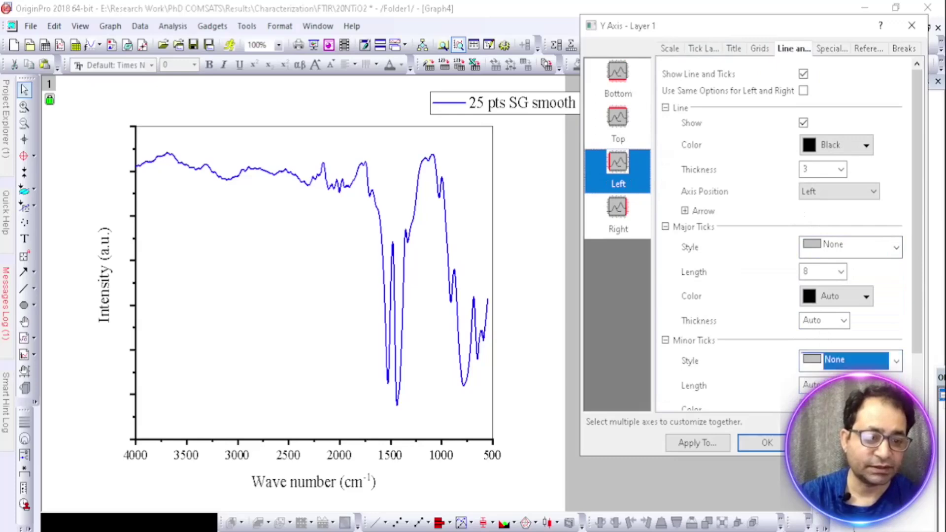
pyautogui.click(762, 443)
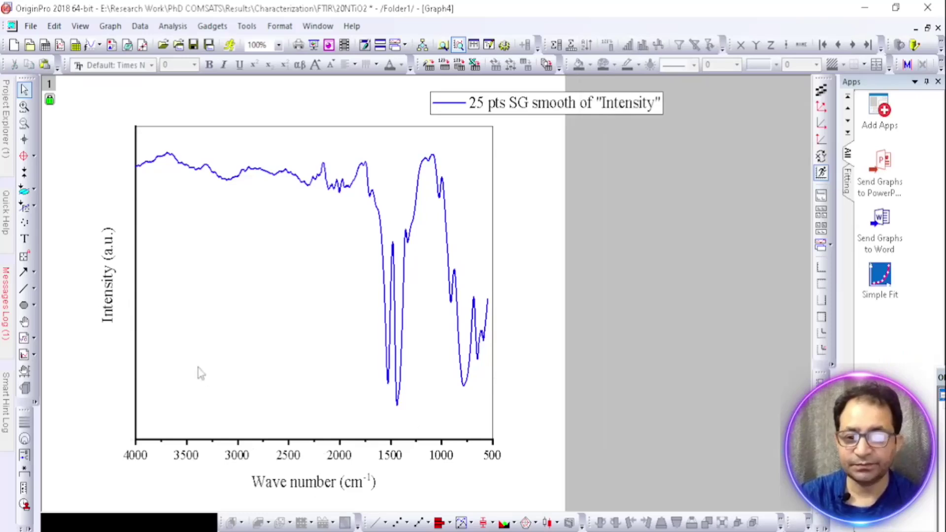
# - Move the "Intensity (a.u.)" title slightly closer to the Y axis line
pyautogui.doubleClick(112, 308)
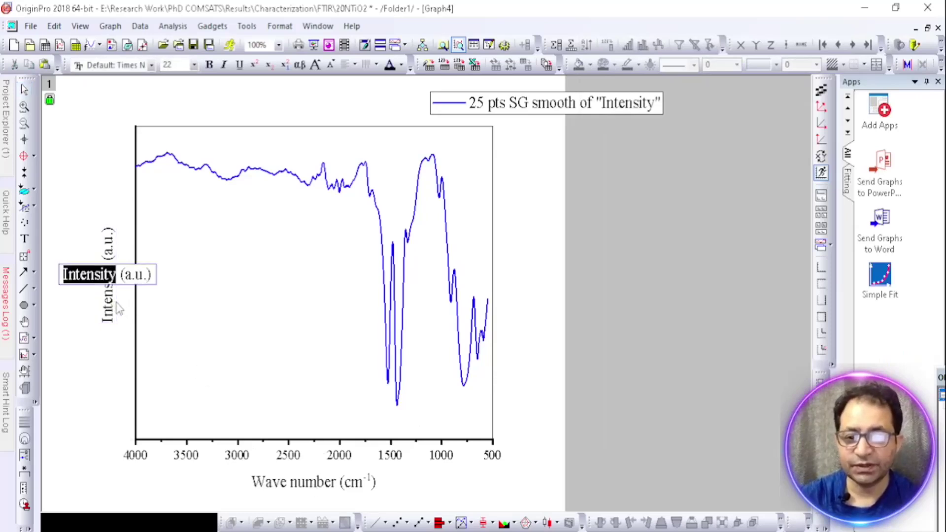
pyautogui.click(118, 330)
pyautogui.click(112, 309)
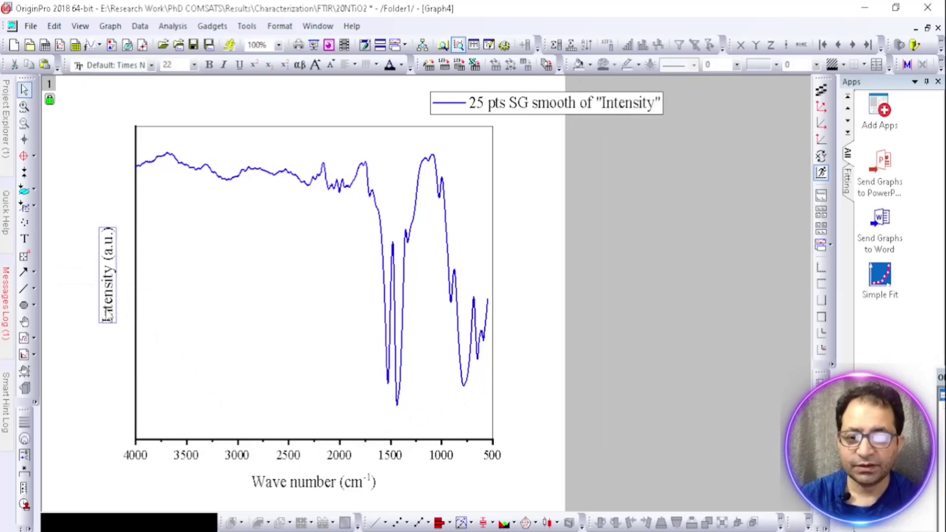
pyautogui.moveTo(112, 309); pyautogui.dragTo(121, 309)
pyautogui.click(114, 372)
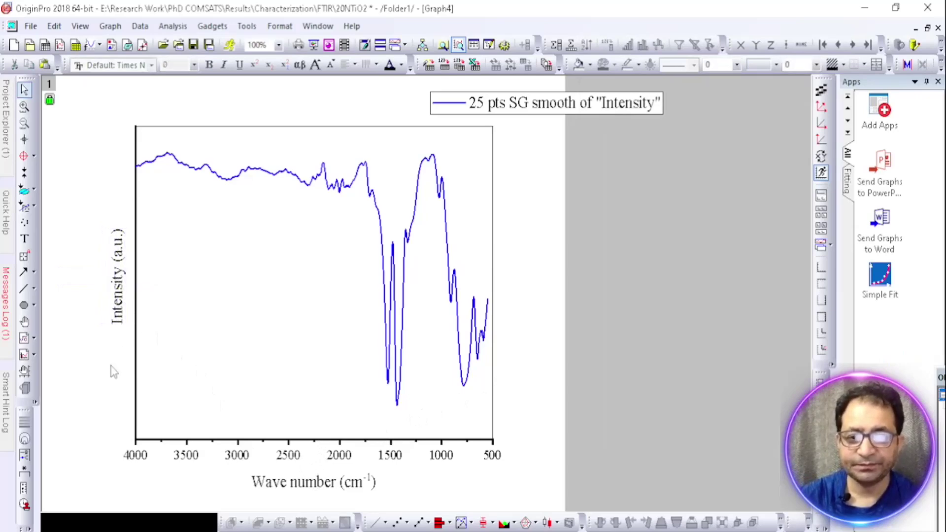
# - Delete the "25 pts SG smooth" legend from the graph
pyautogui.click(538, 108)
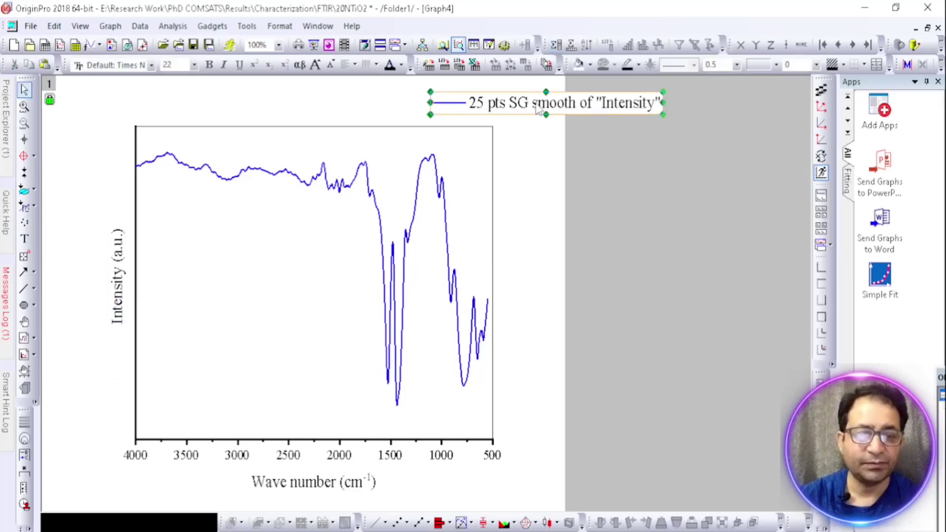
pyautogui.press('Delete')
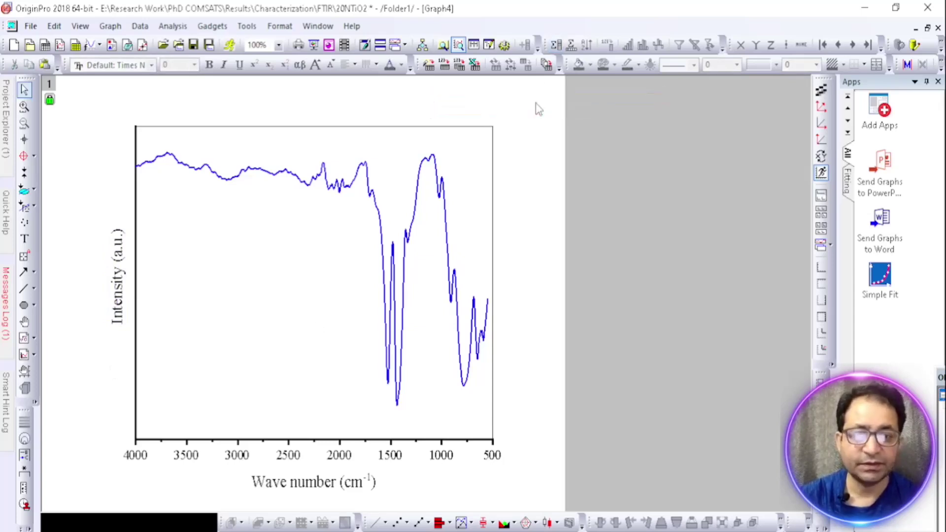
pyautogui.click(496, 140)
pyautogui.click(543, 241)
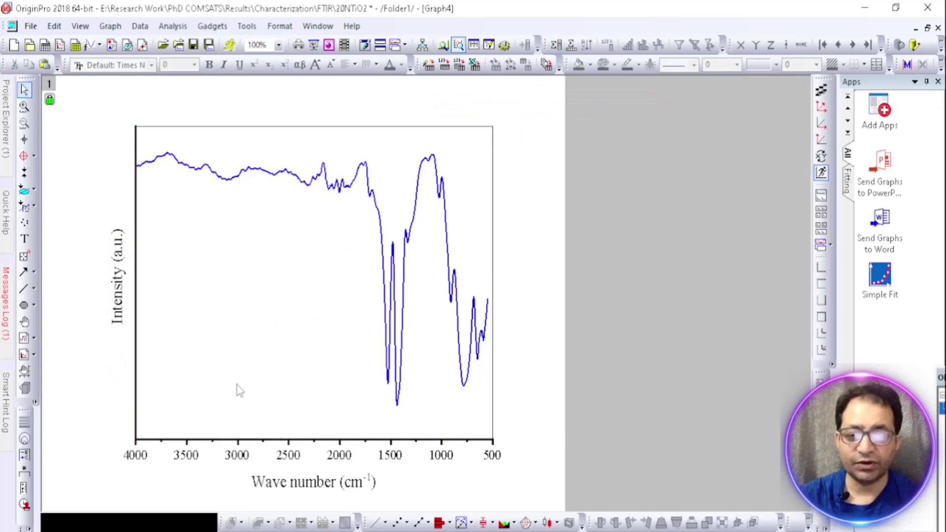
# - Plot the raw 20NTiO2-300 data against wavenumber from Book1 as a line graph
pyautogui.moveTo(3, 117)
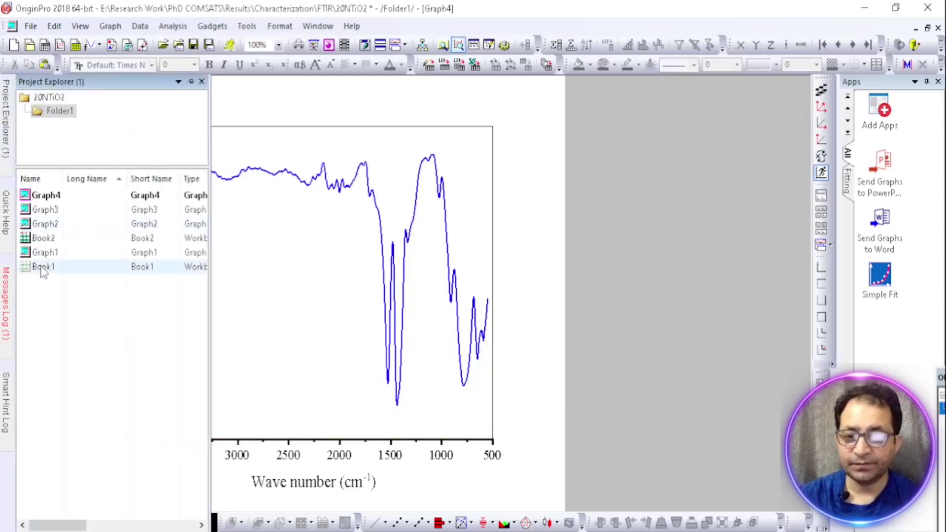
pyautogui.click(43, 267)
pyautogui.doubleClick(44, 267)
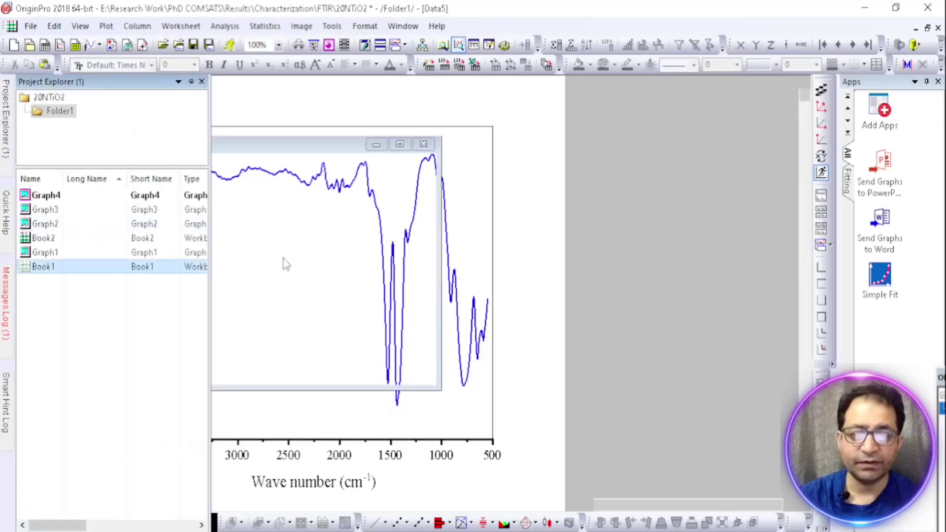
pyautogui.doubleClick(373, 135)
pyautogui.moveTo(385, 84); pyautogui.dragTo(425, 89)
pyautogui.moveTo(338, 85); pyautogui.dragTo(390, 85)
pyautogui.click(377, 523)
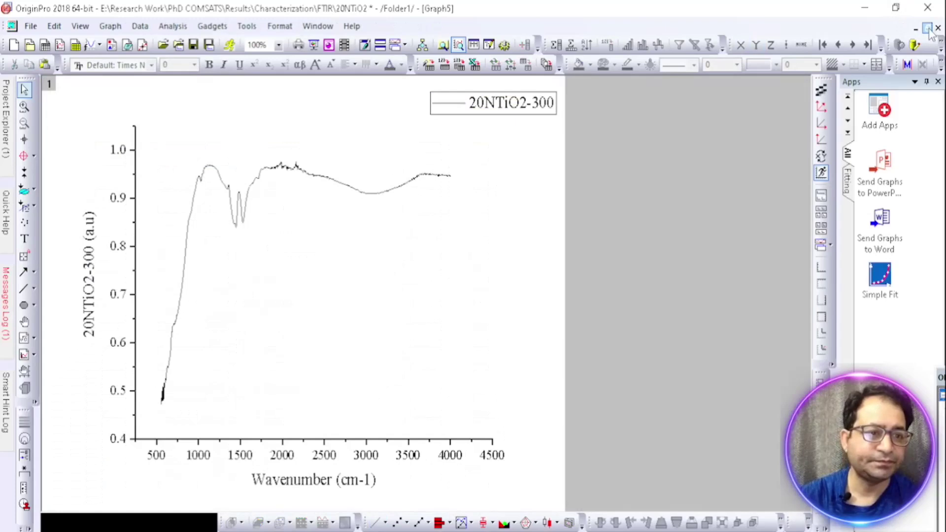
# - Restore the graphs to floating windows, separating Graph5 from Graph4, and enlarge Graph4 into the workspace's upper-left corner
pyautogui.click(928, 28)
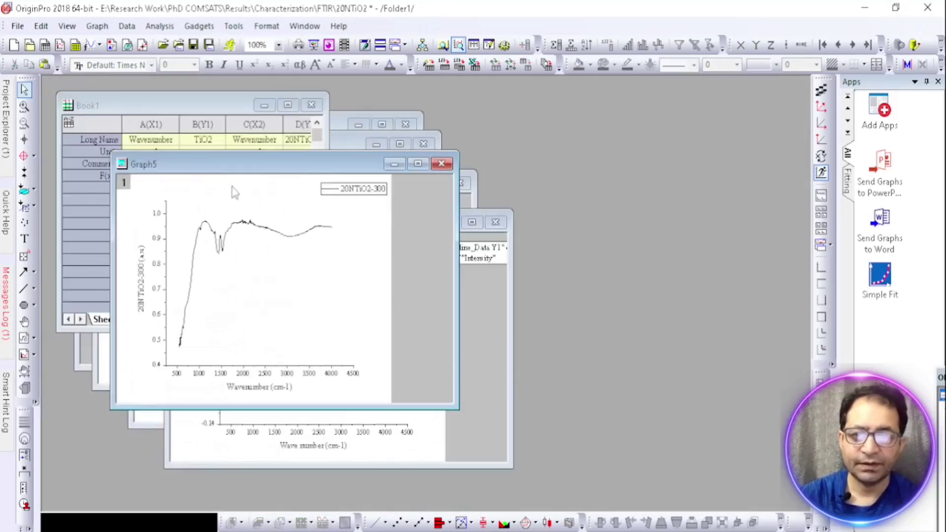
pyautogui.moveTo(236, 166); pyautogui.dragTo(532, 212)
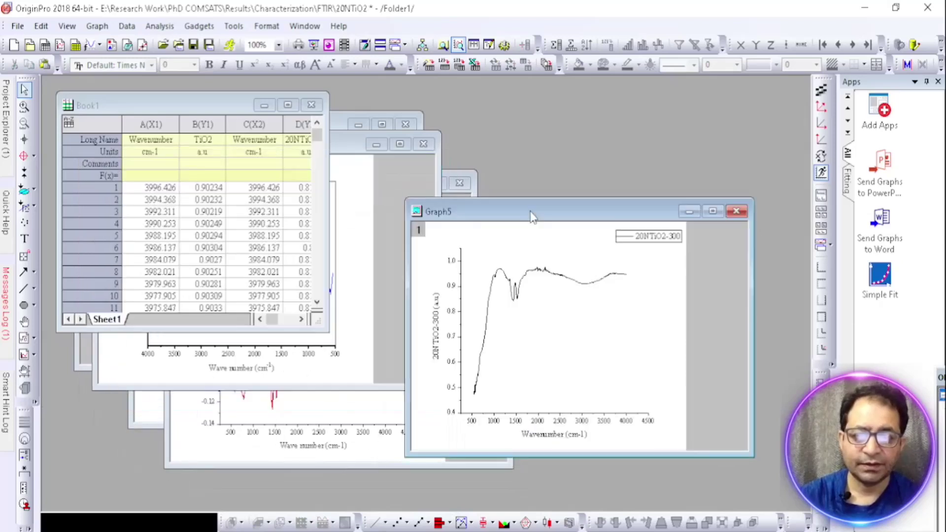
pyautogui.click(304, 351)
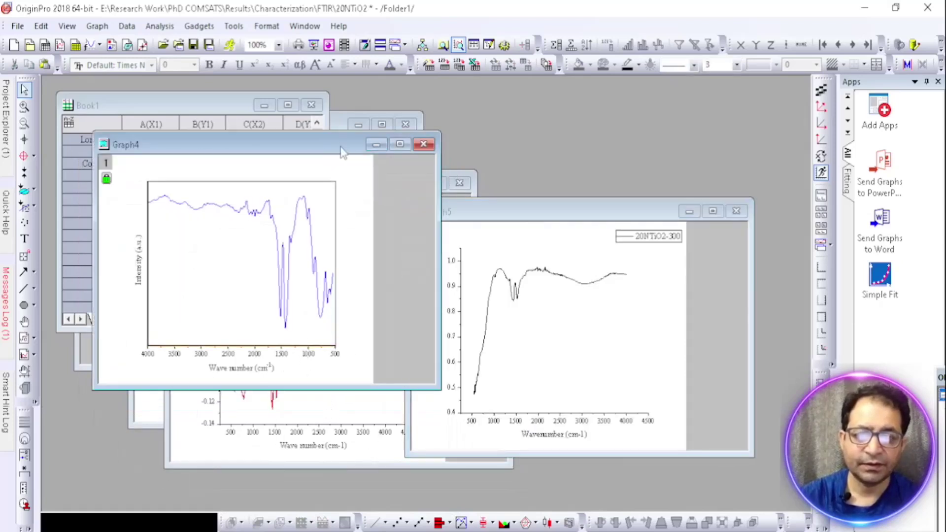
pyautogui.moveTo(344, 148); pyautogui.dragTo(337, 134)
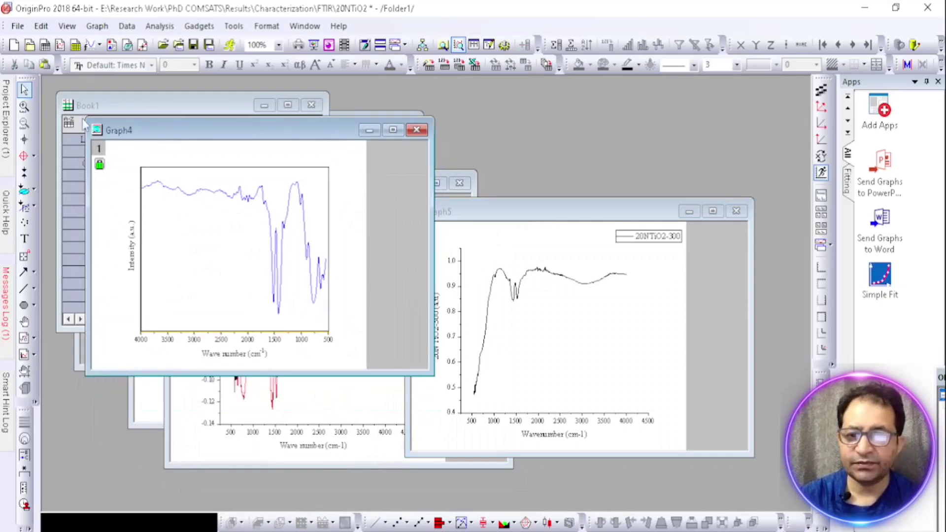
pyautogui.moveTo(87, 118); pyautogui.dragTo(45, 77)
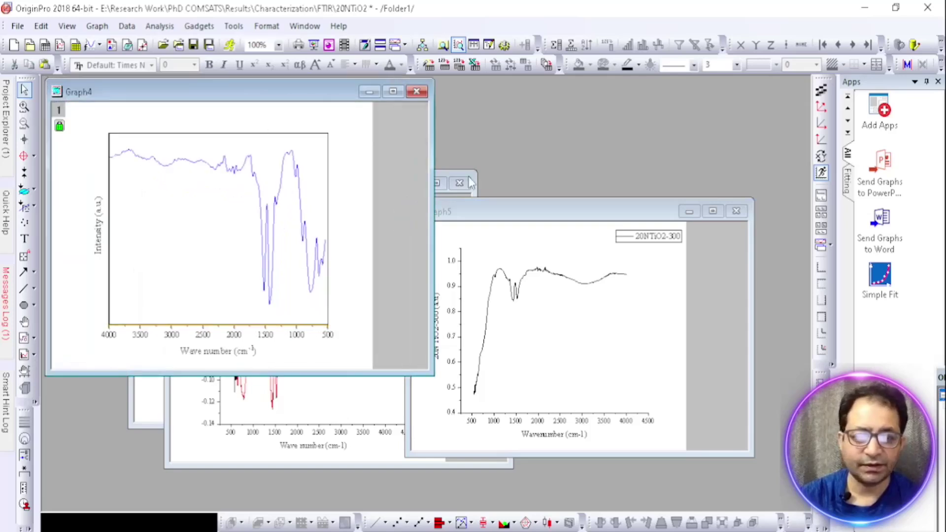
# - Place the Graph5 window beside Graph4 and enlarge it to nearly the same height
pyautogui.click(510, 228)
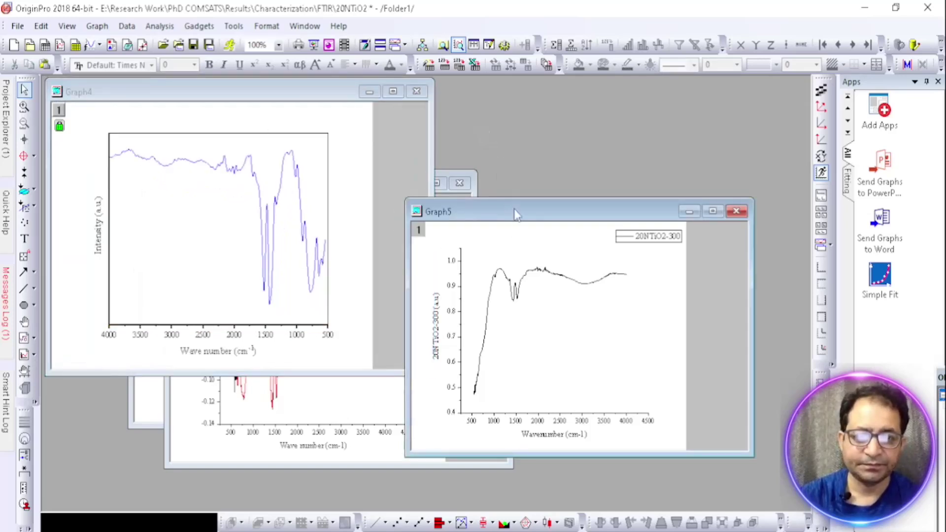
pyautogui.moveTo(515, 214); pyautogui.dragTo(477, 119)
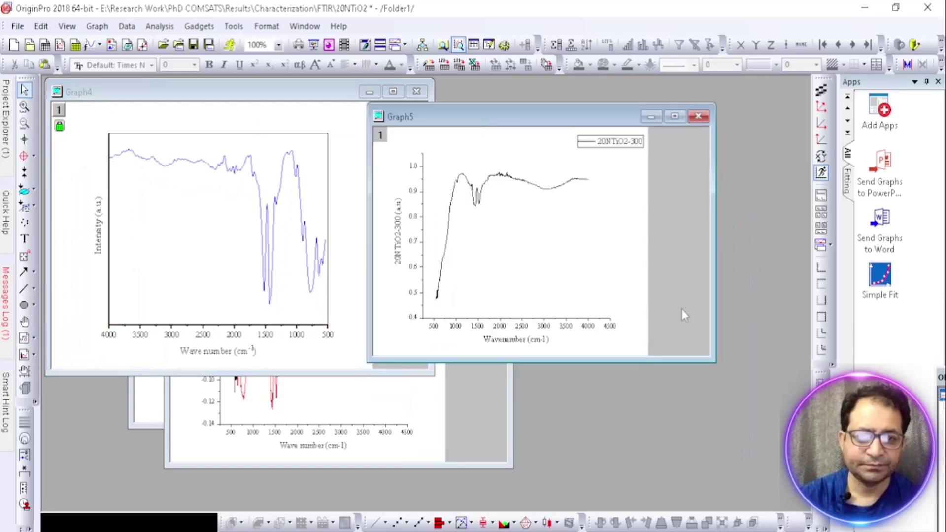
pyautogui.moveTo(712, 363); pyautogui.dragTo(773, 384)
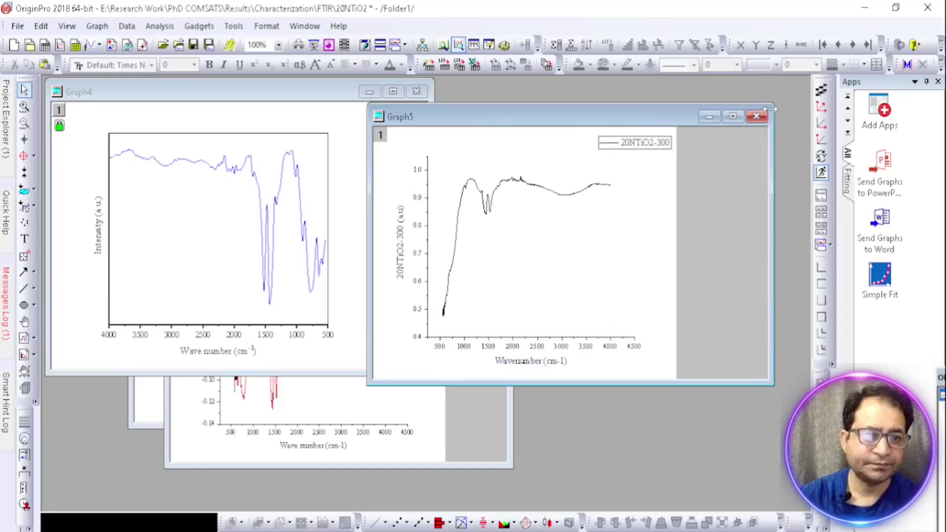
pyautogui.moveTo(773, 100); pyautogui.dragTo(783, 90)
pyautogui.moveTo(674, 106); pyautogui.dragTo(704, 97)
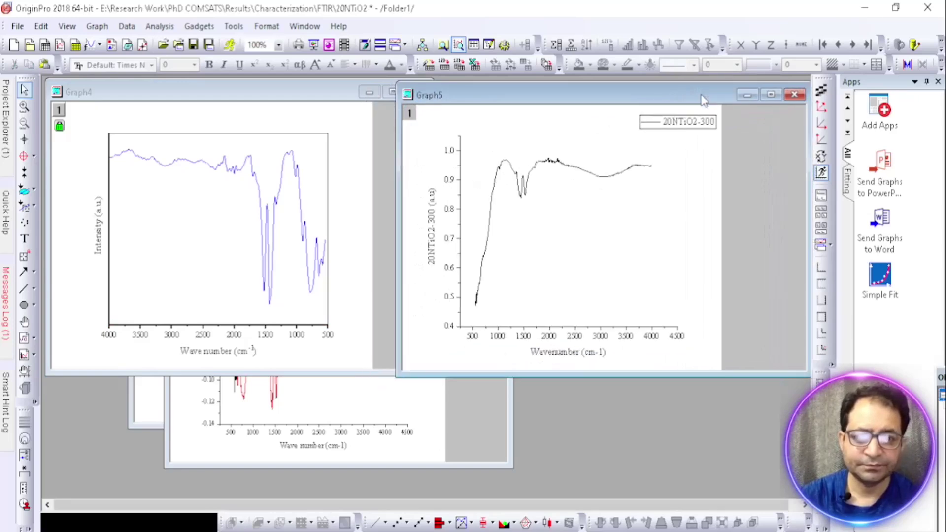
# - Enlarge the Graph4 window slightly and shift Graph5 closer so both plots can be compared side by side
pyautogui.click(313, 108)
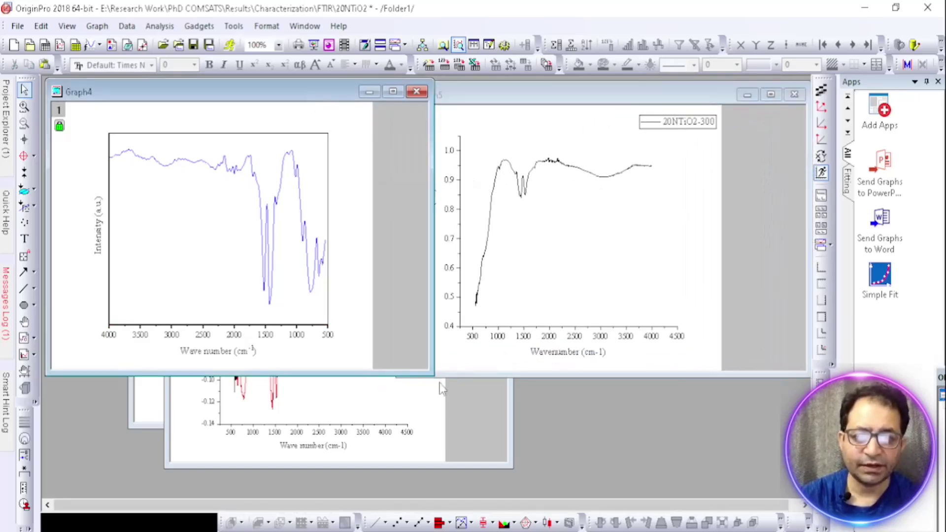
pyautogui.moveTo(432, 379); pyautogui.dragTo(473, 387)
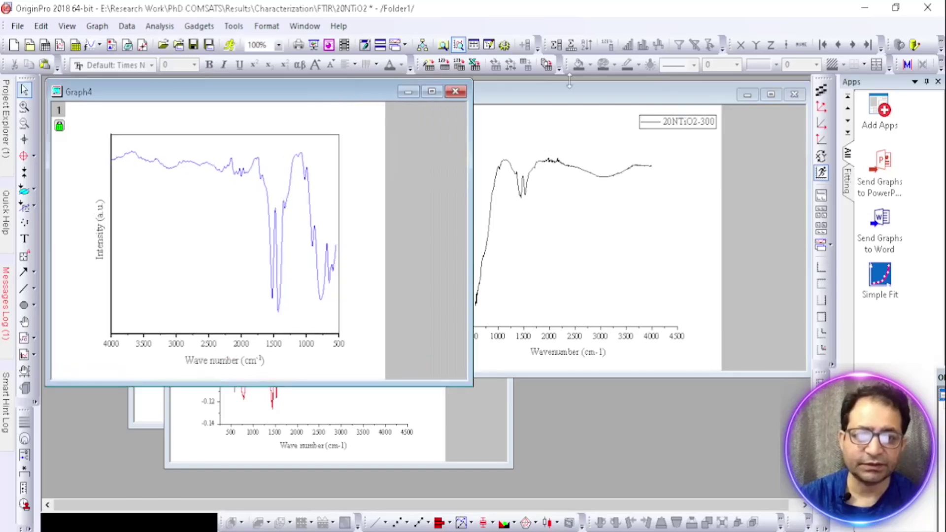
pyautogui.moveTo(558, 104); pyautogui.dragTo(539, 104)
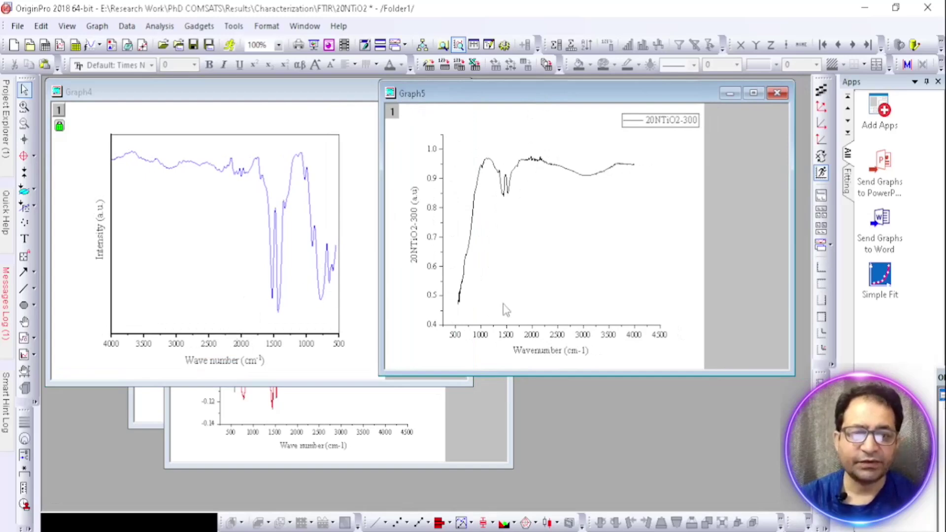